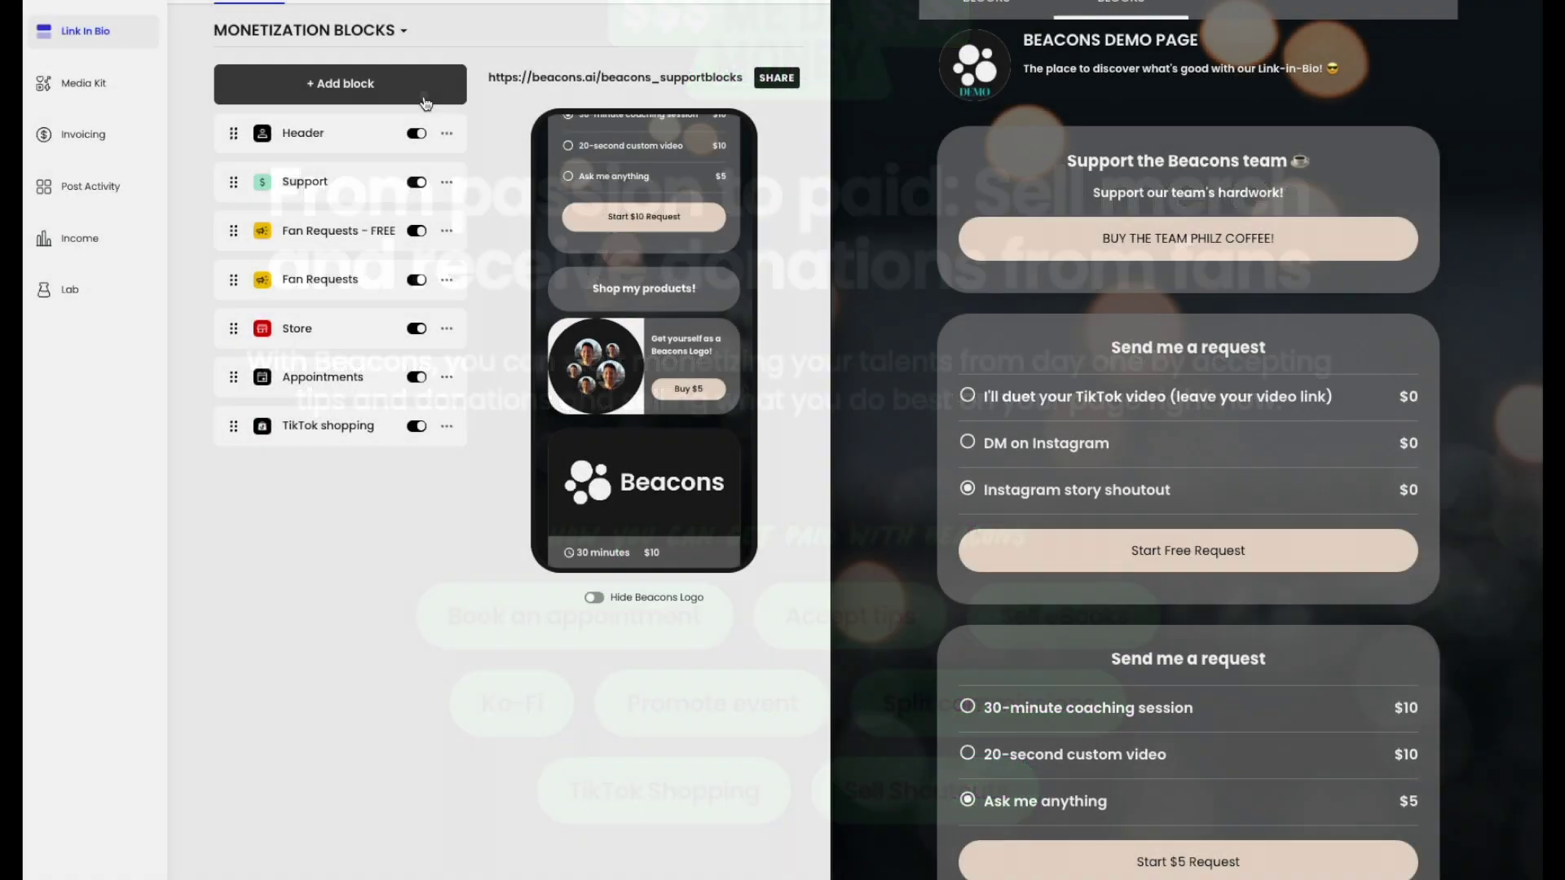
- Open the Add a block catalogue filtered to the Monetization category
left_click(354, 93)
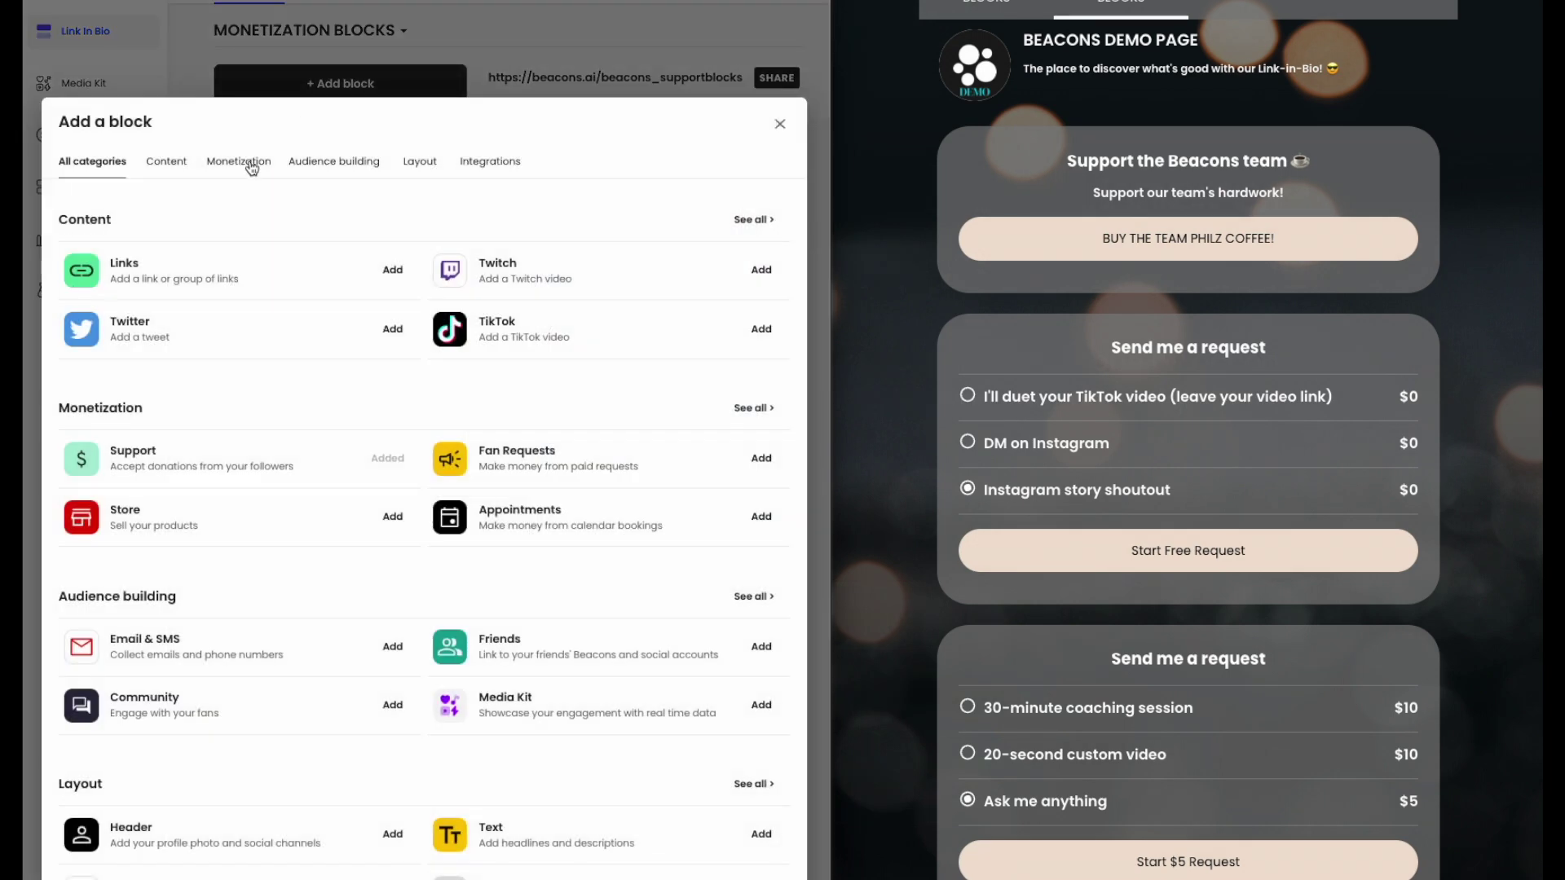
left_click(251, 167)
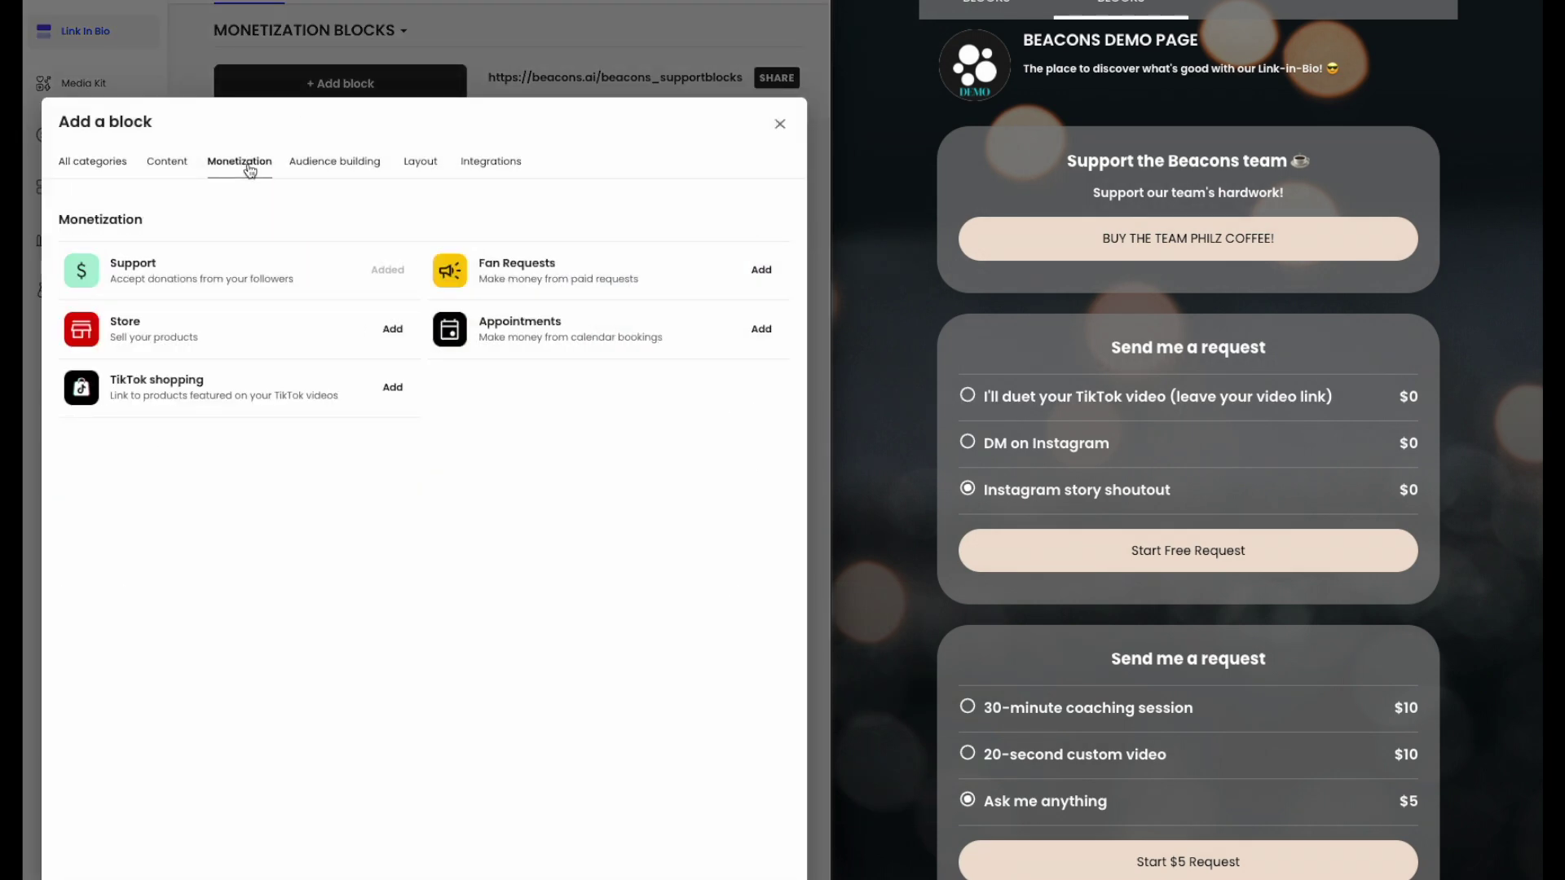
- Close the catalogue, open the Support block, and try its coffee donation form on the live page
left_click(780, 124)
left_click(358, 187)
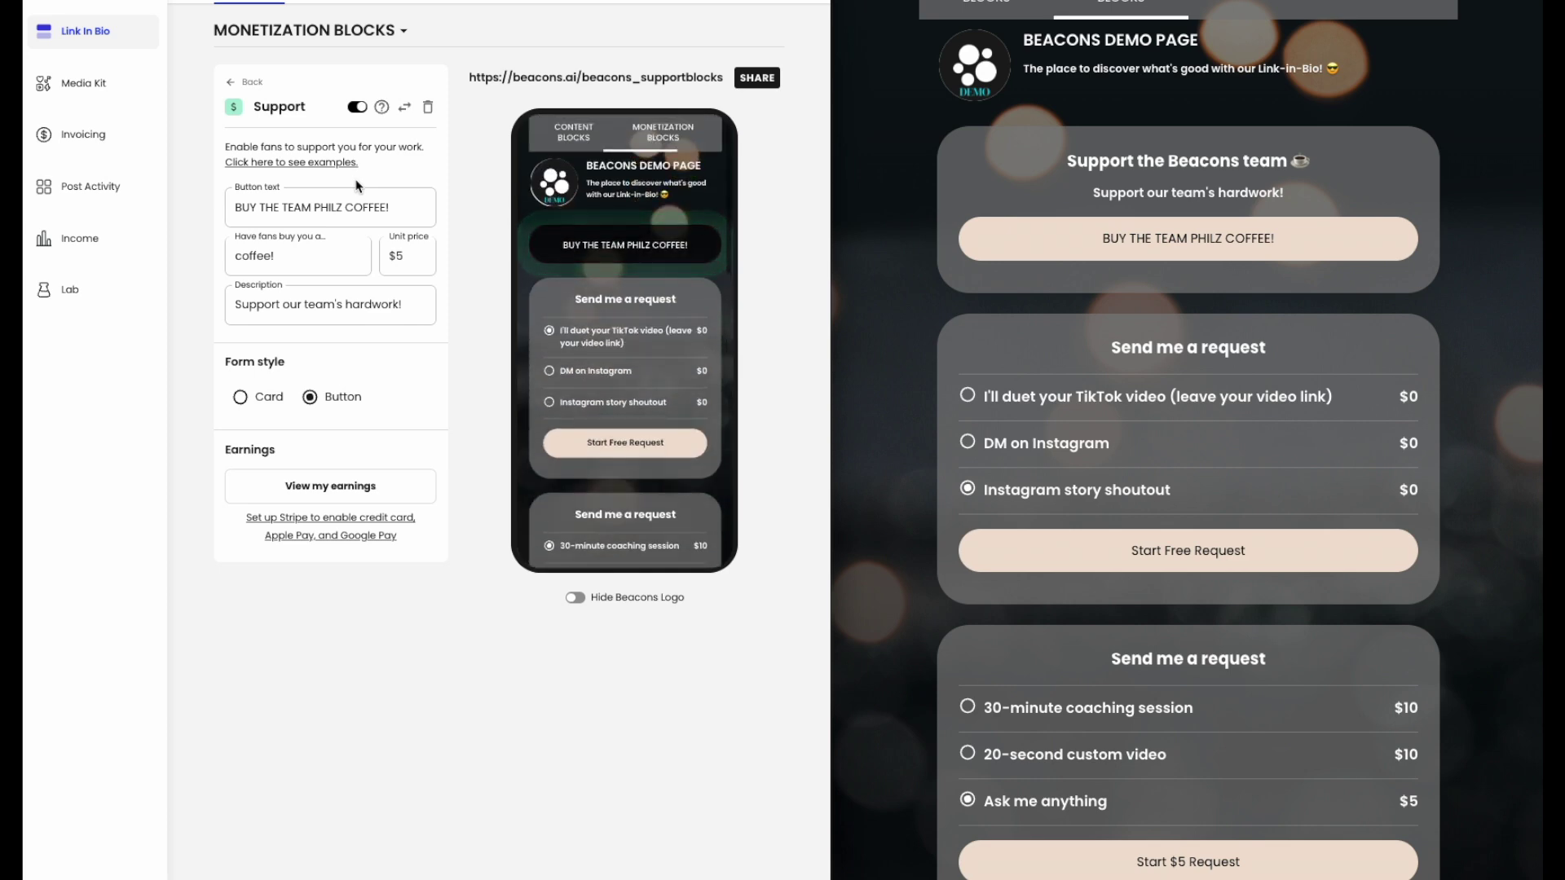
left_click(1070, 245)
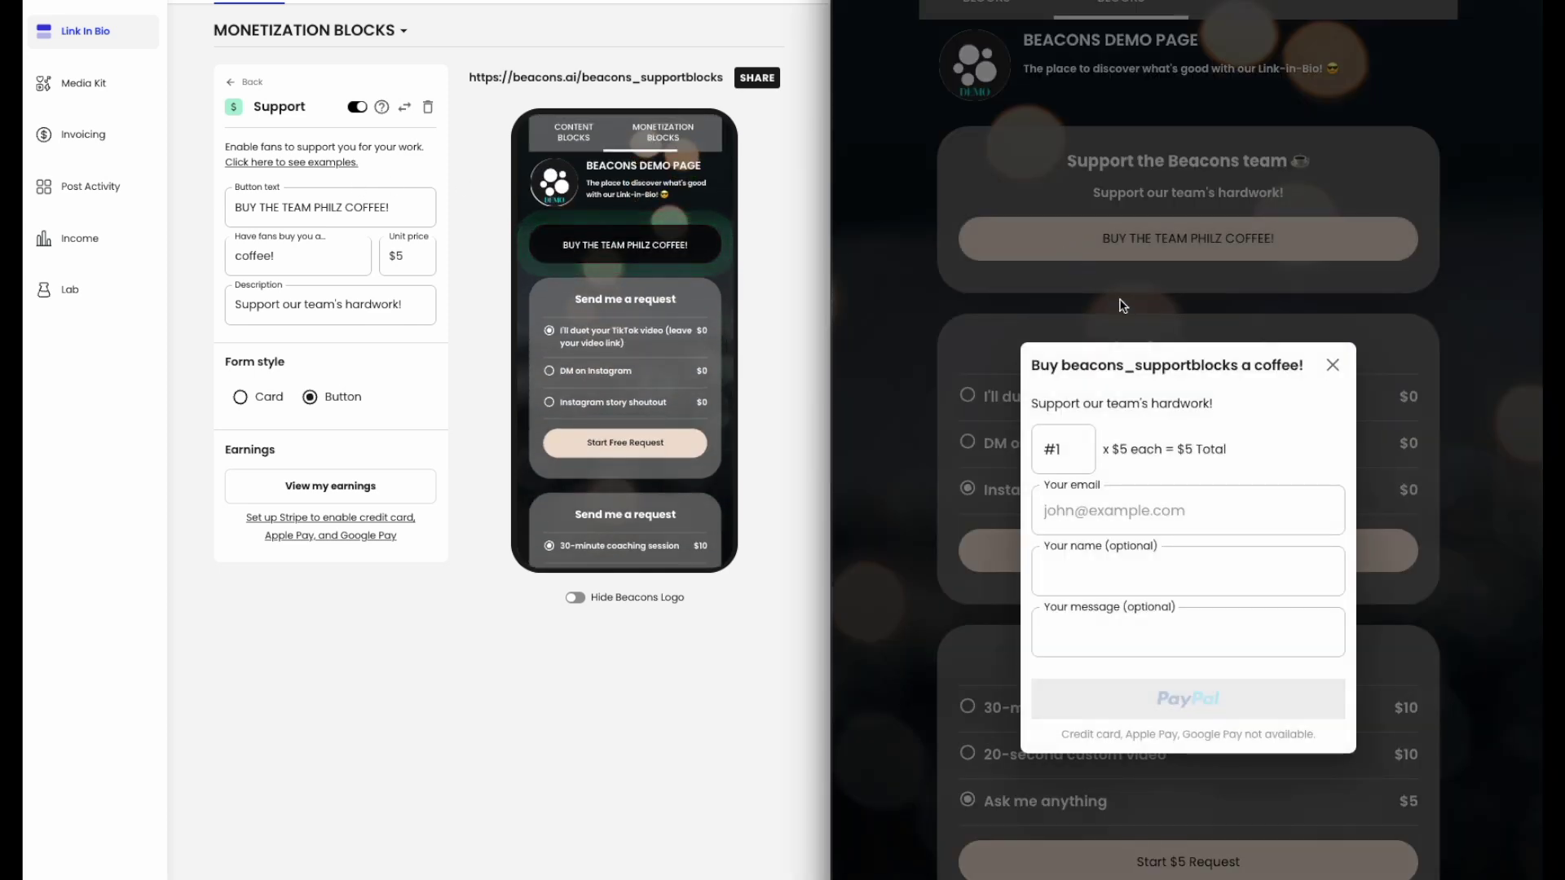
left_click(1332, 367)
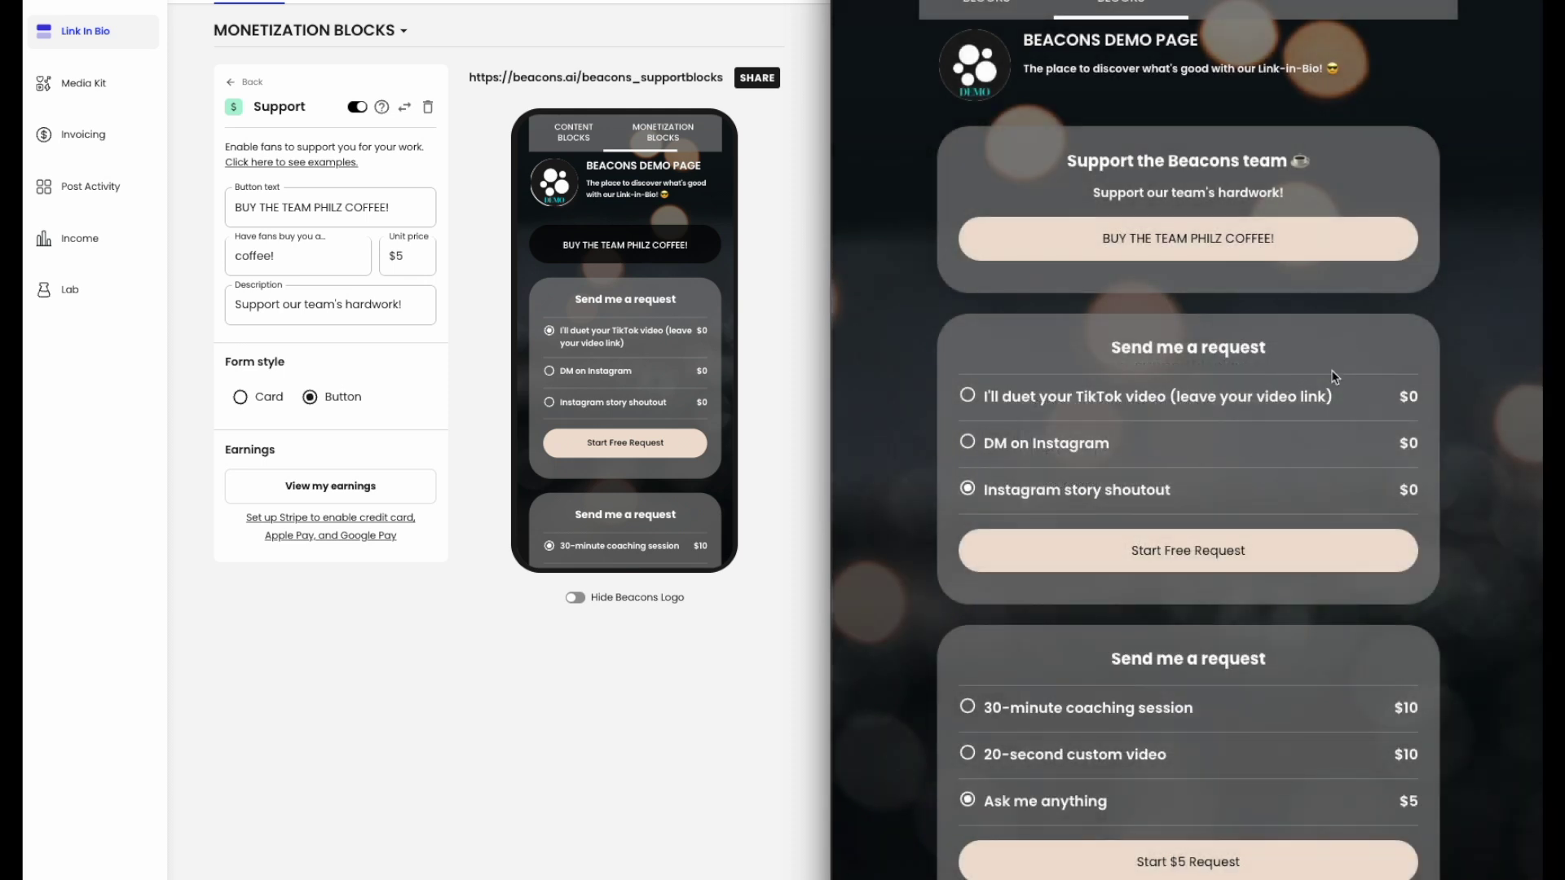
- Switch the Support form style to Card and back to Button, then open Fan Requests – FREE
left_click(240, 397)
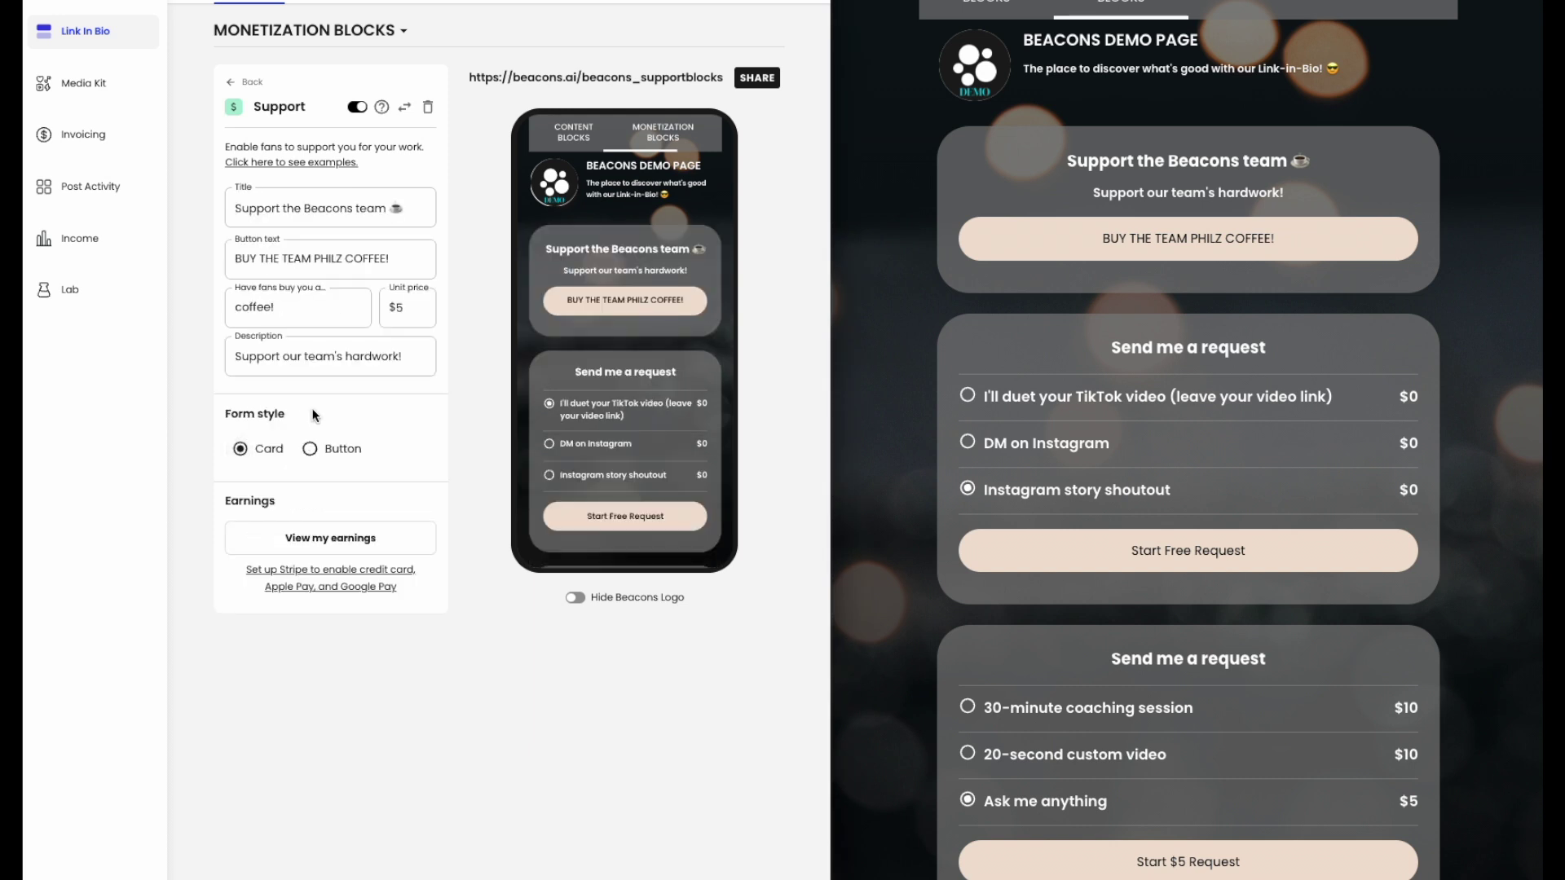
left_click(326, 447)
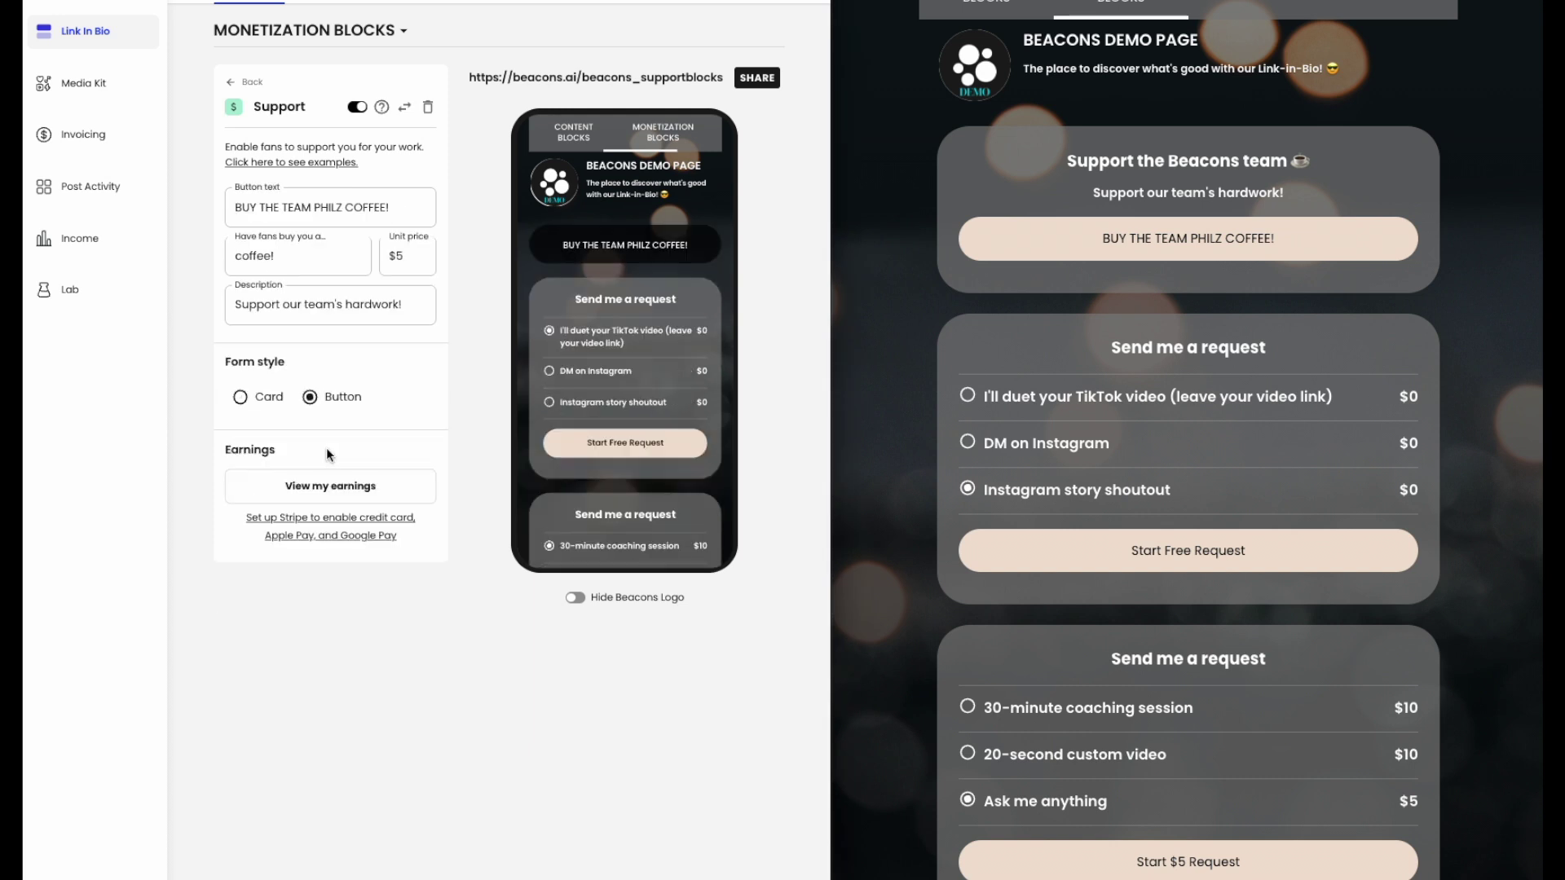
left_click(241, 81)
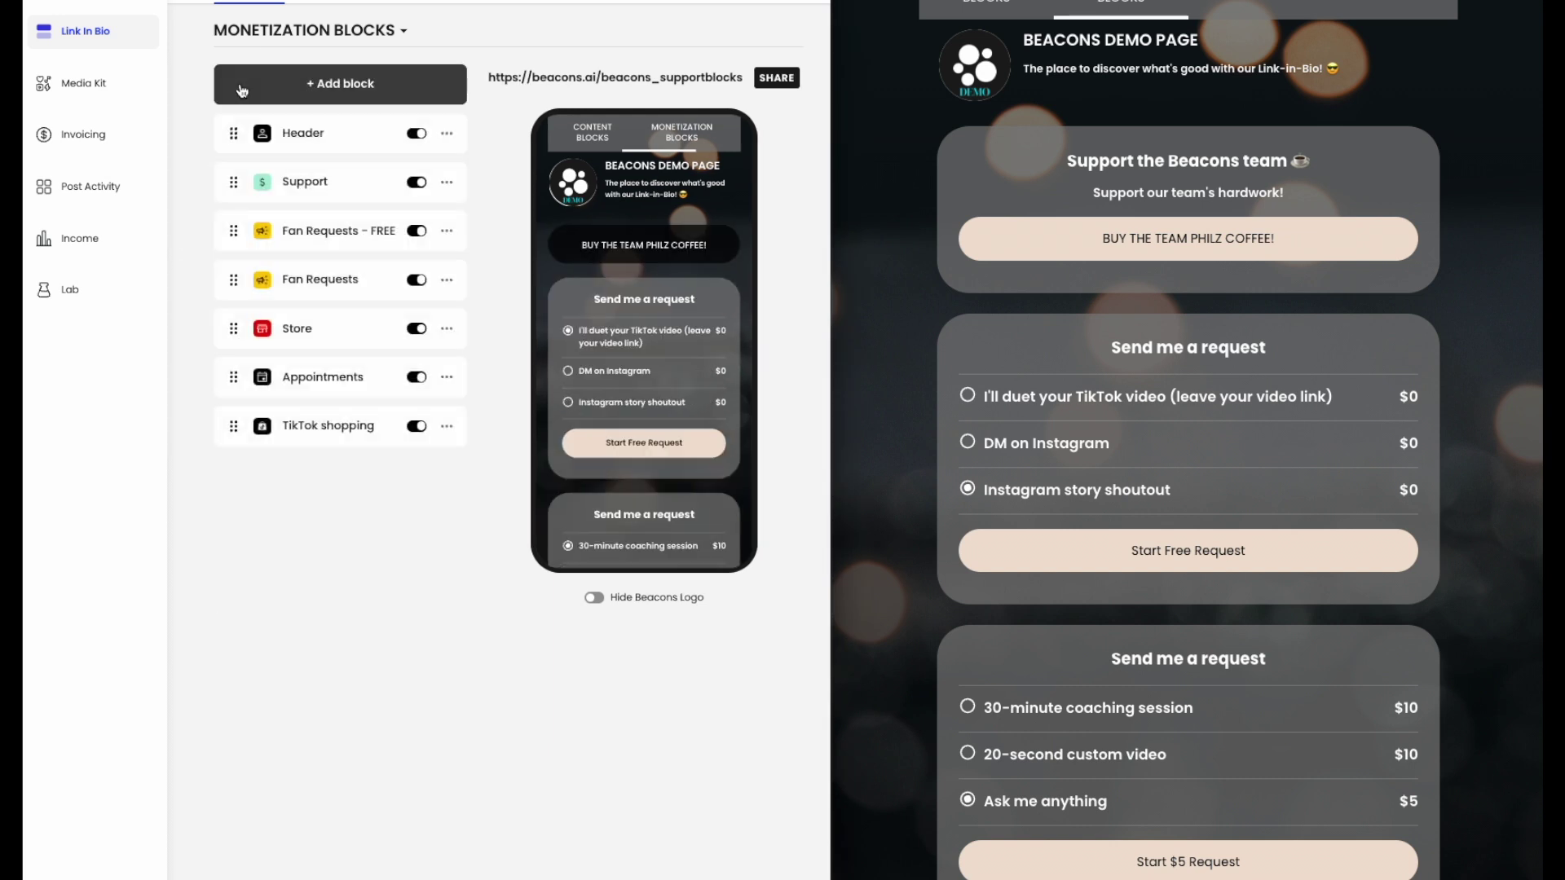
left_click(373, 245)
- Review the Fan Requests type choices, then pick TikTok Duet and a 20-second custom video on the page
left_click(399, 440)
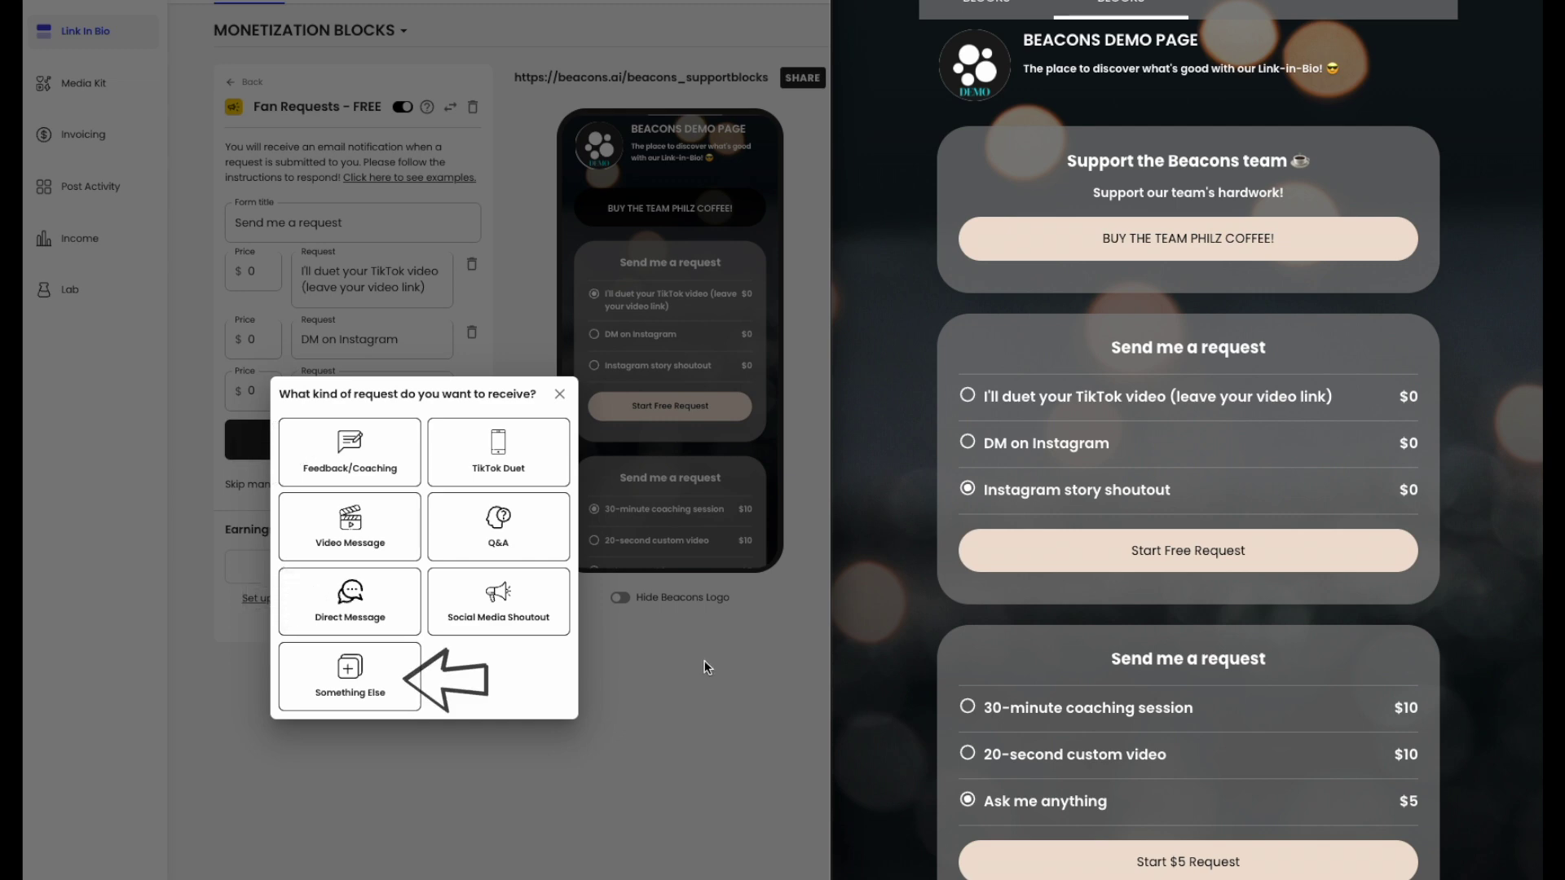
left_click(559, 394)
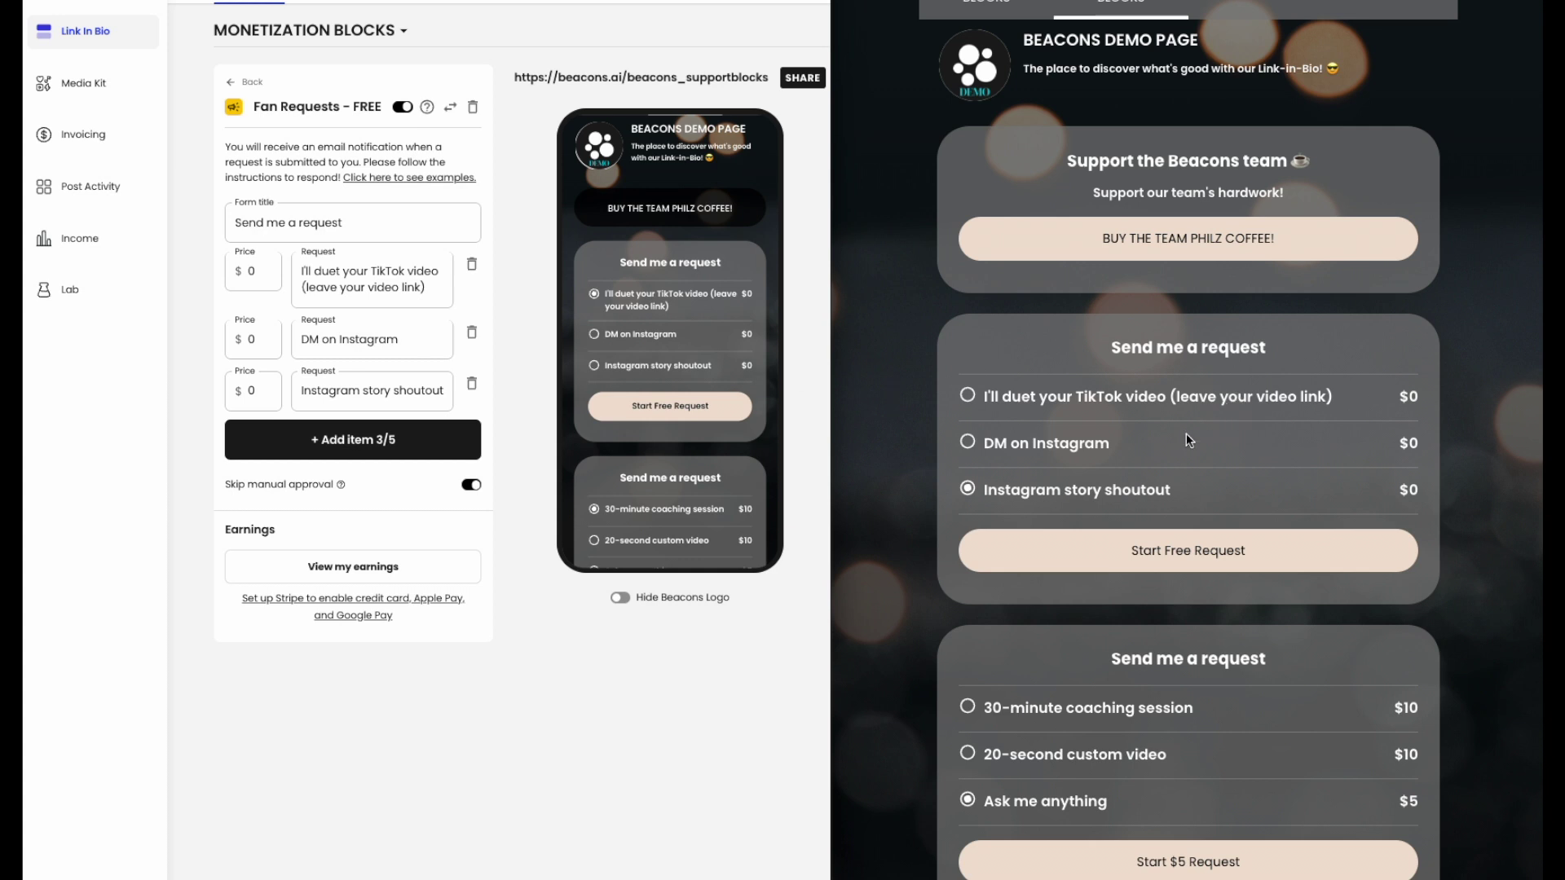
left_click(1131, 412)
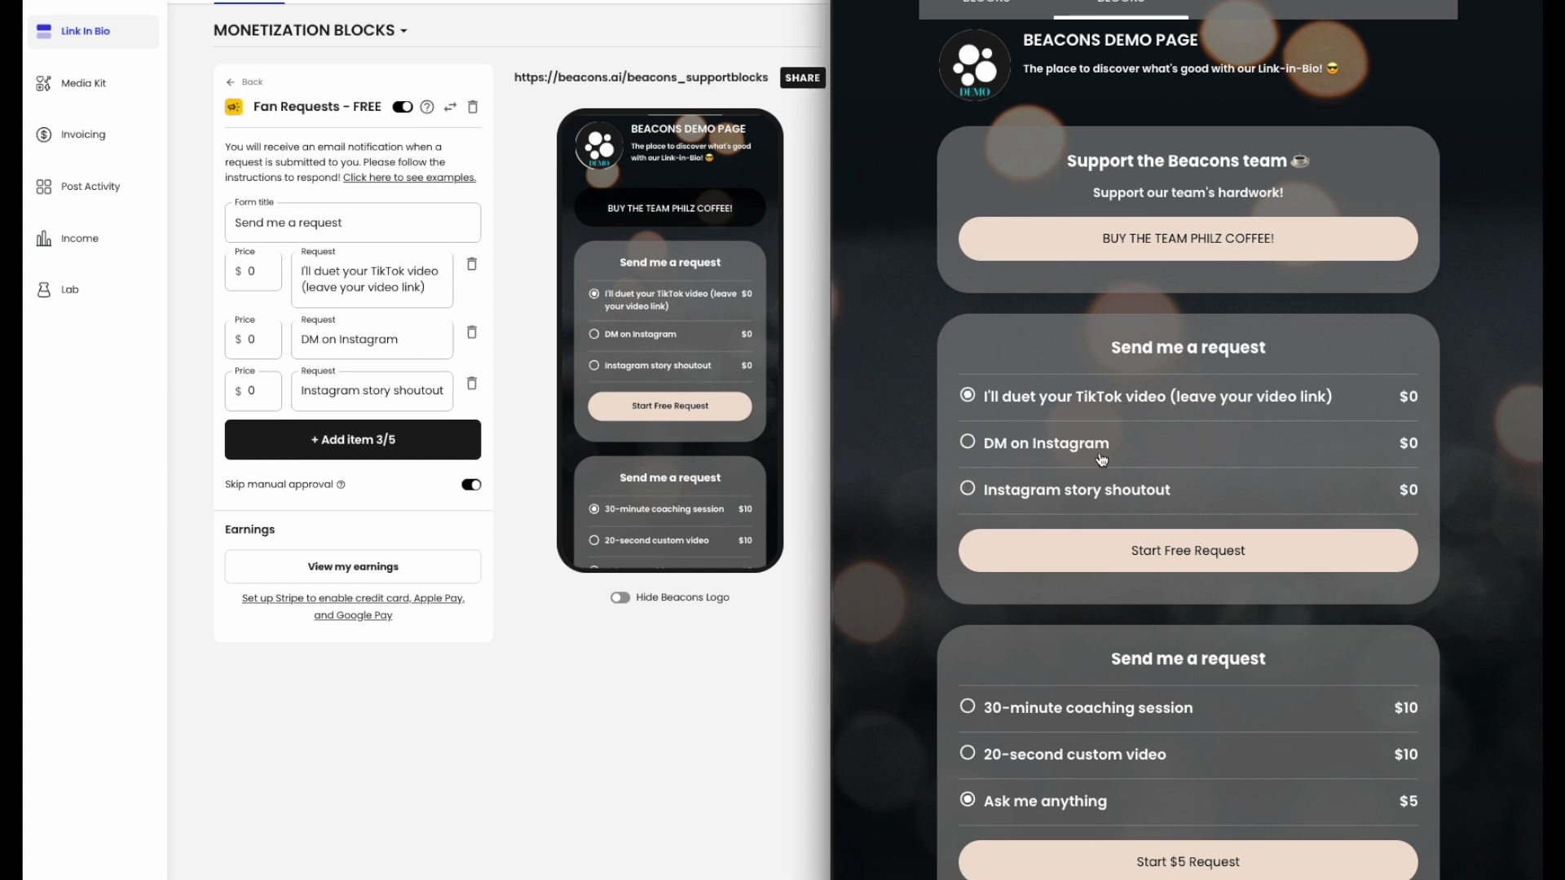
left_click(1091, 758)
- Open and close the DM on Instagram request form, then return to the block list
left_click(1141, 551)
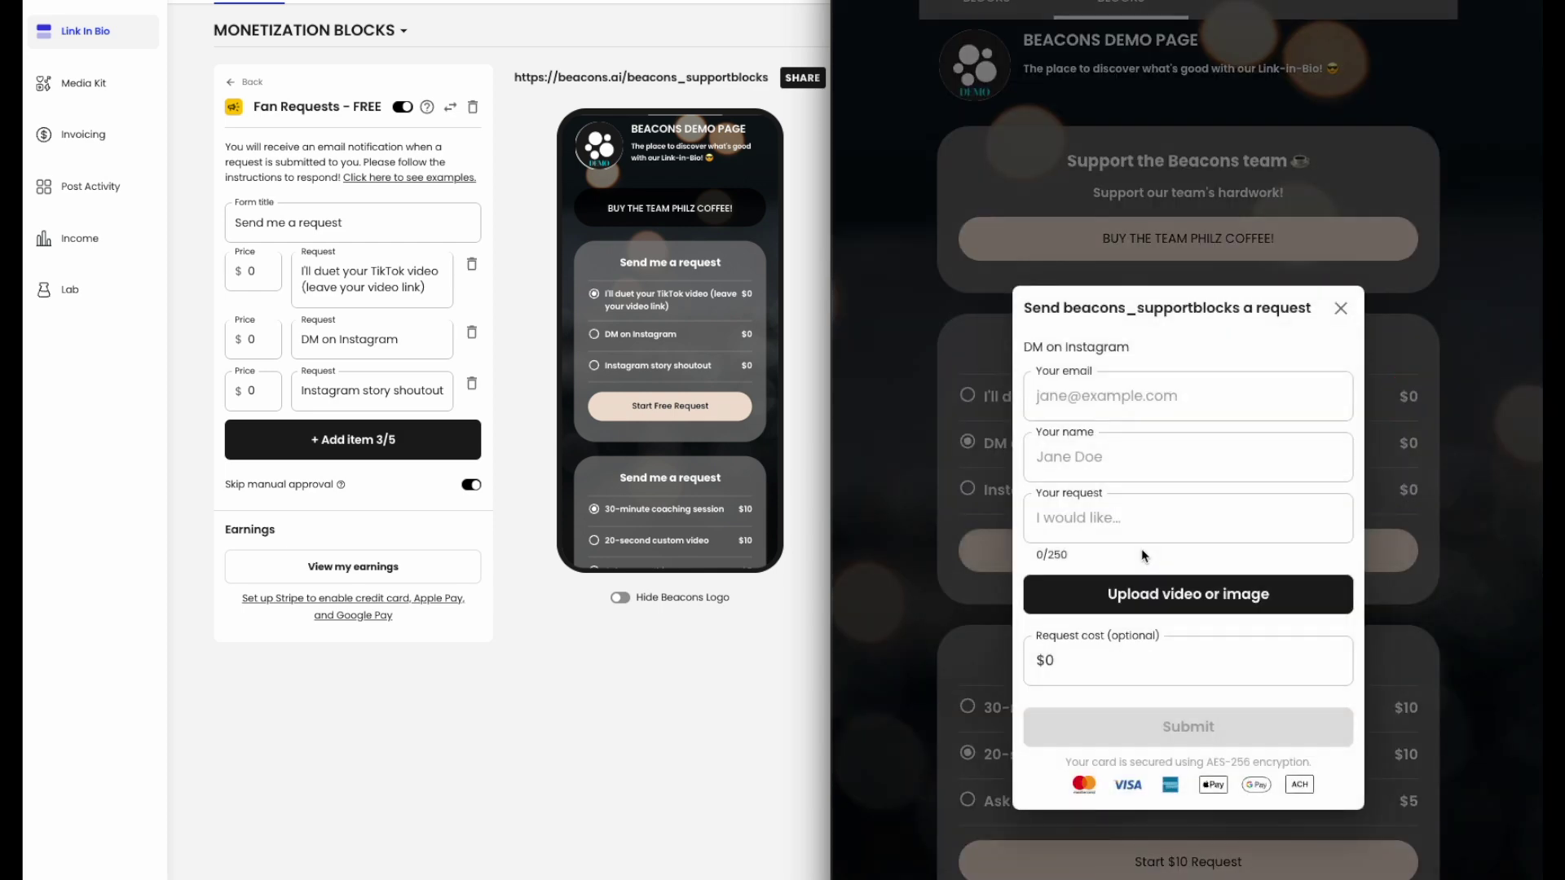
left_click(1340, 307)
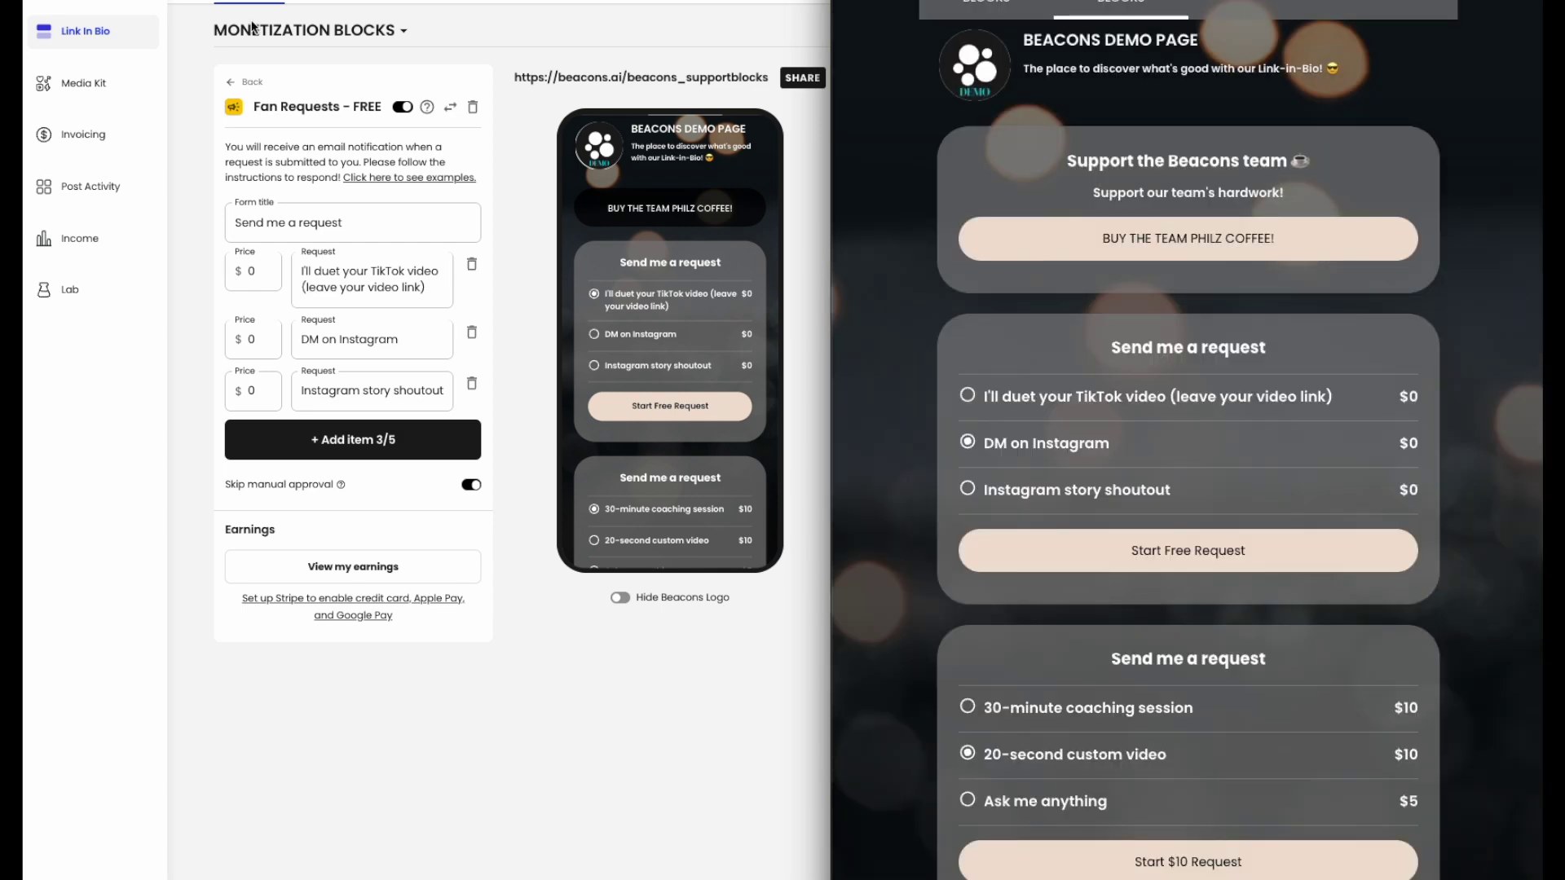
left_click(253, 83)
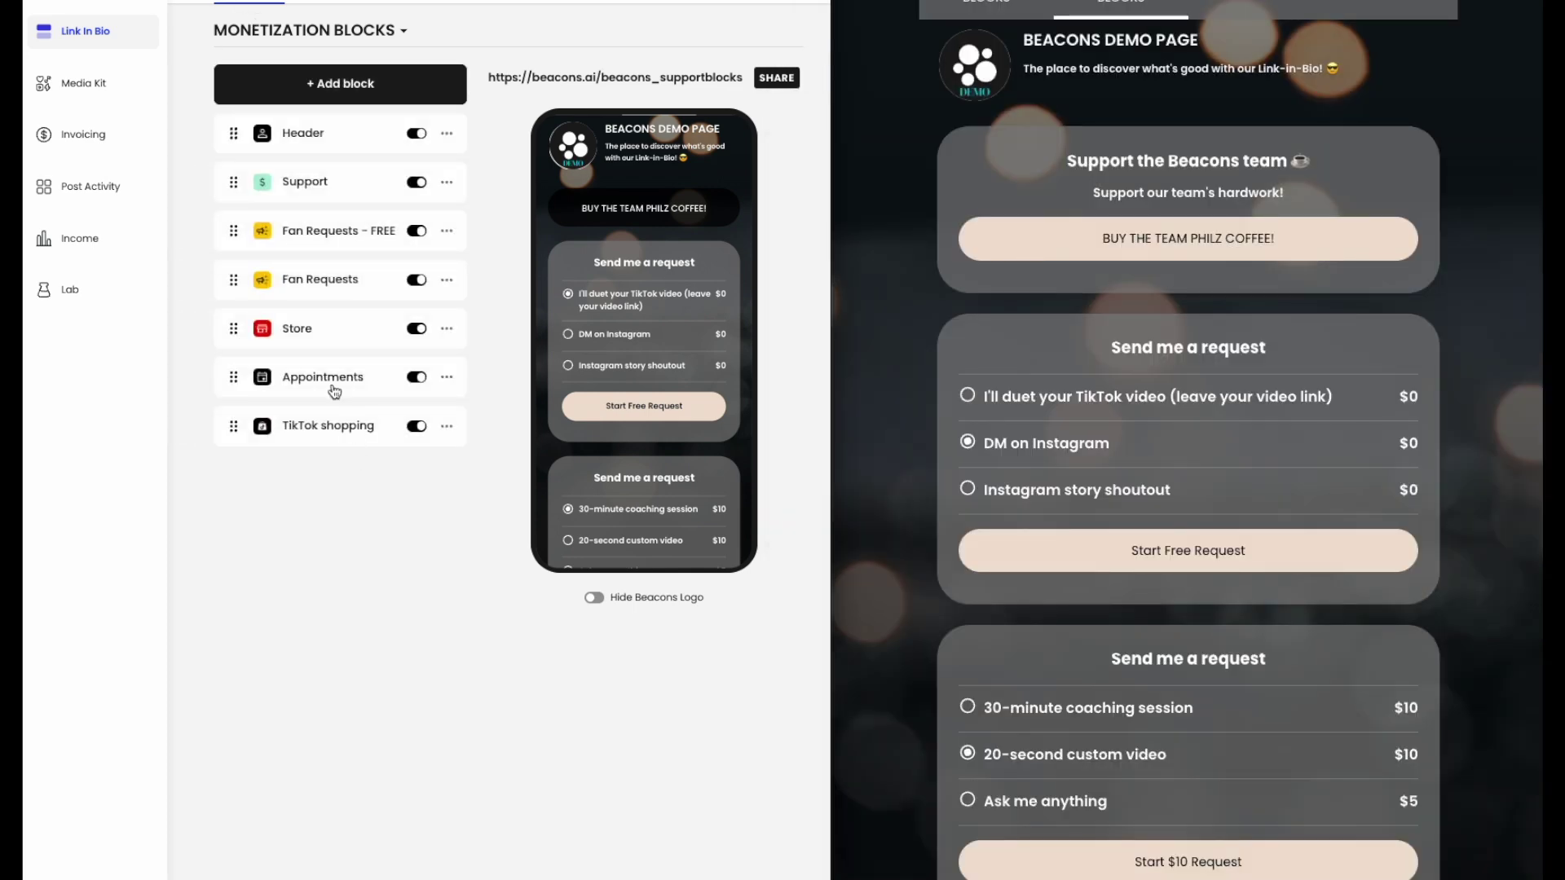
- Open the Store block, browse the digital product types, and view the $5 Beacons Logo product page
left_click(296, 330)
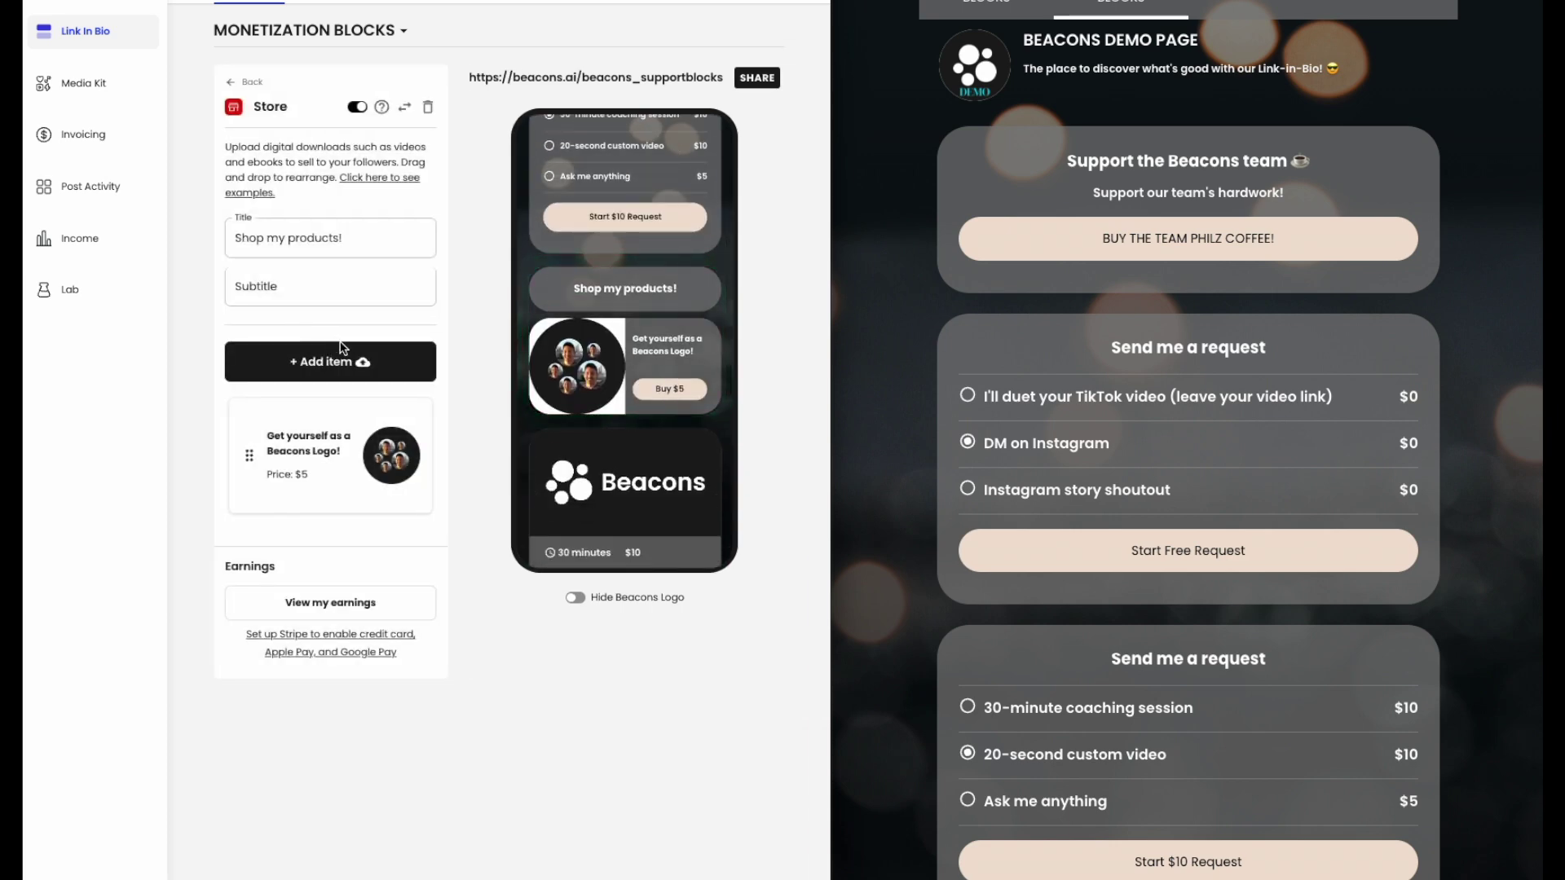
left_click(352, 369)
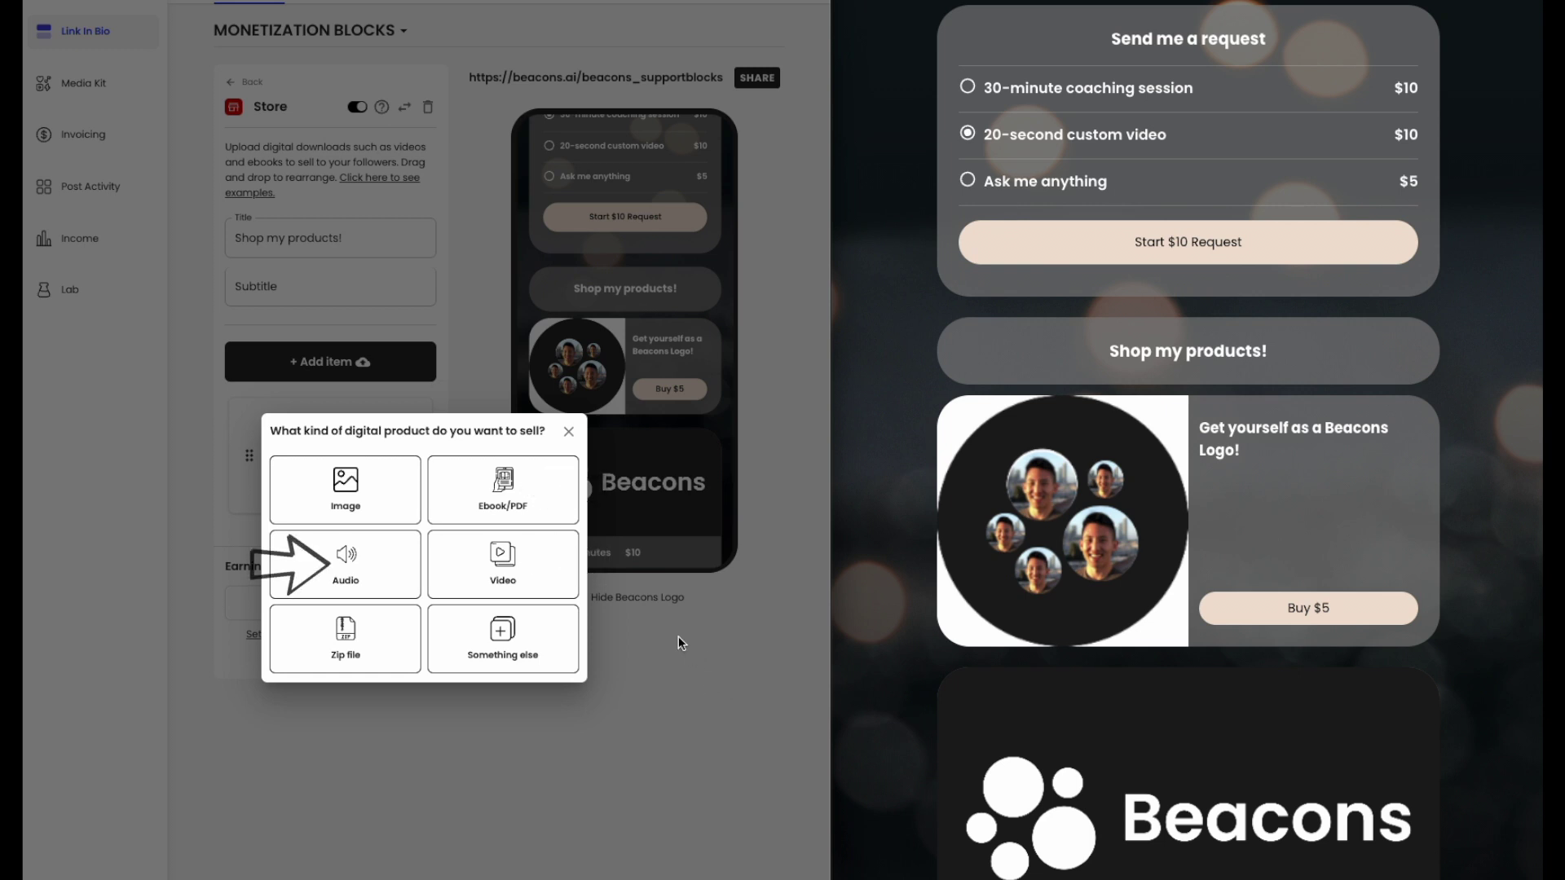
left_click(569, 432)
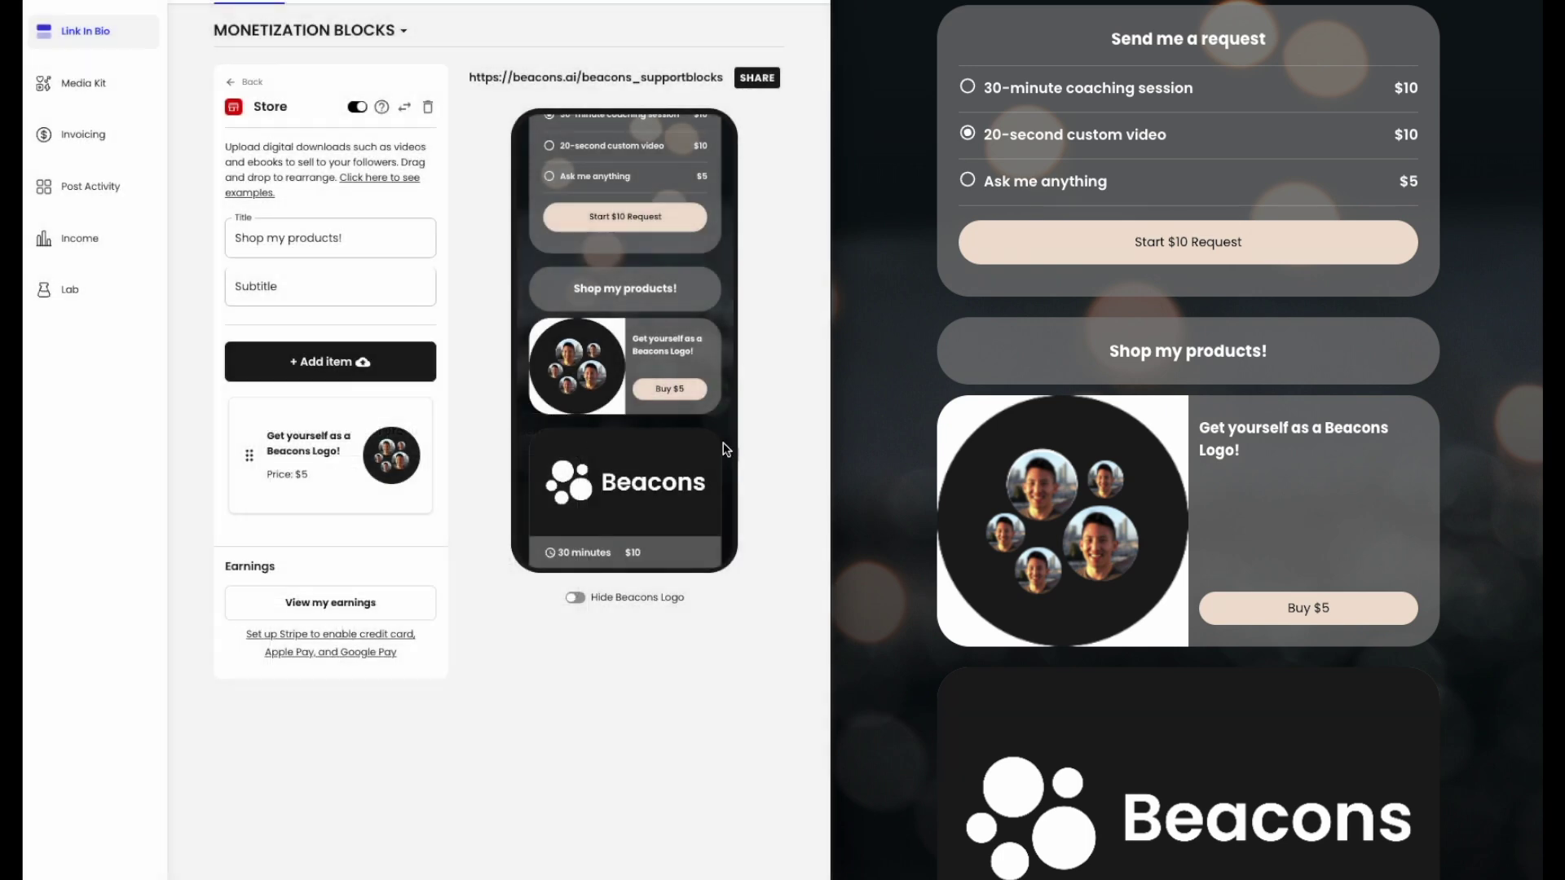
left_click(1364, 621)
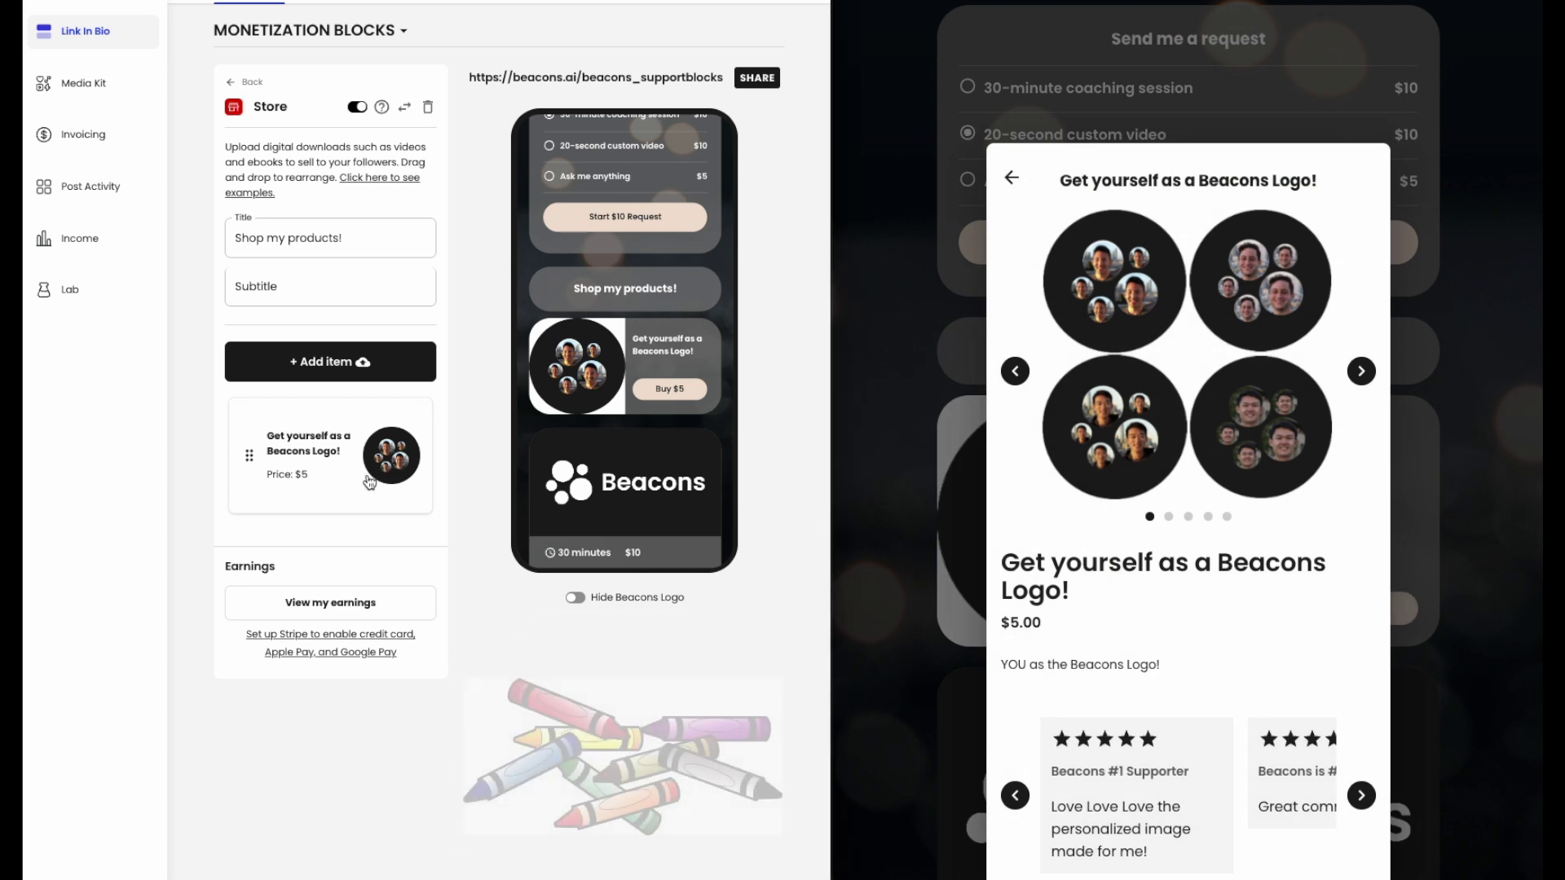
- Open the Beacons Logo product's checkout page settings and cycle through its five product images
left_click(343, 464)
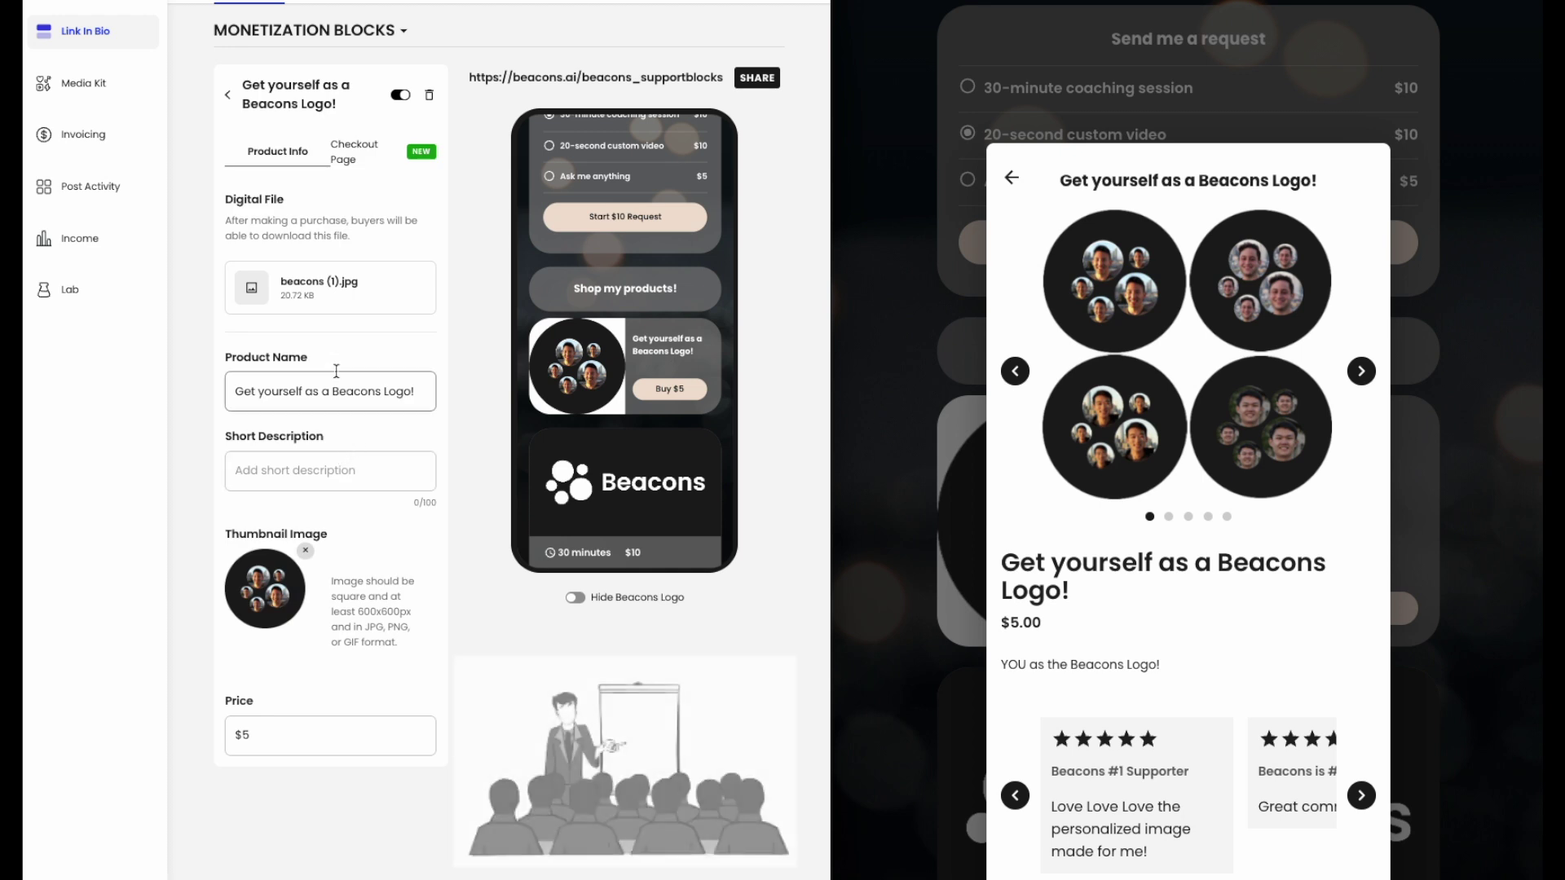
left_click(340, 160)
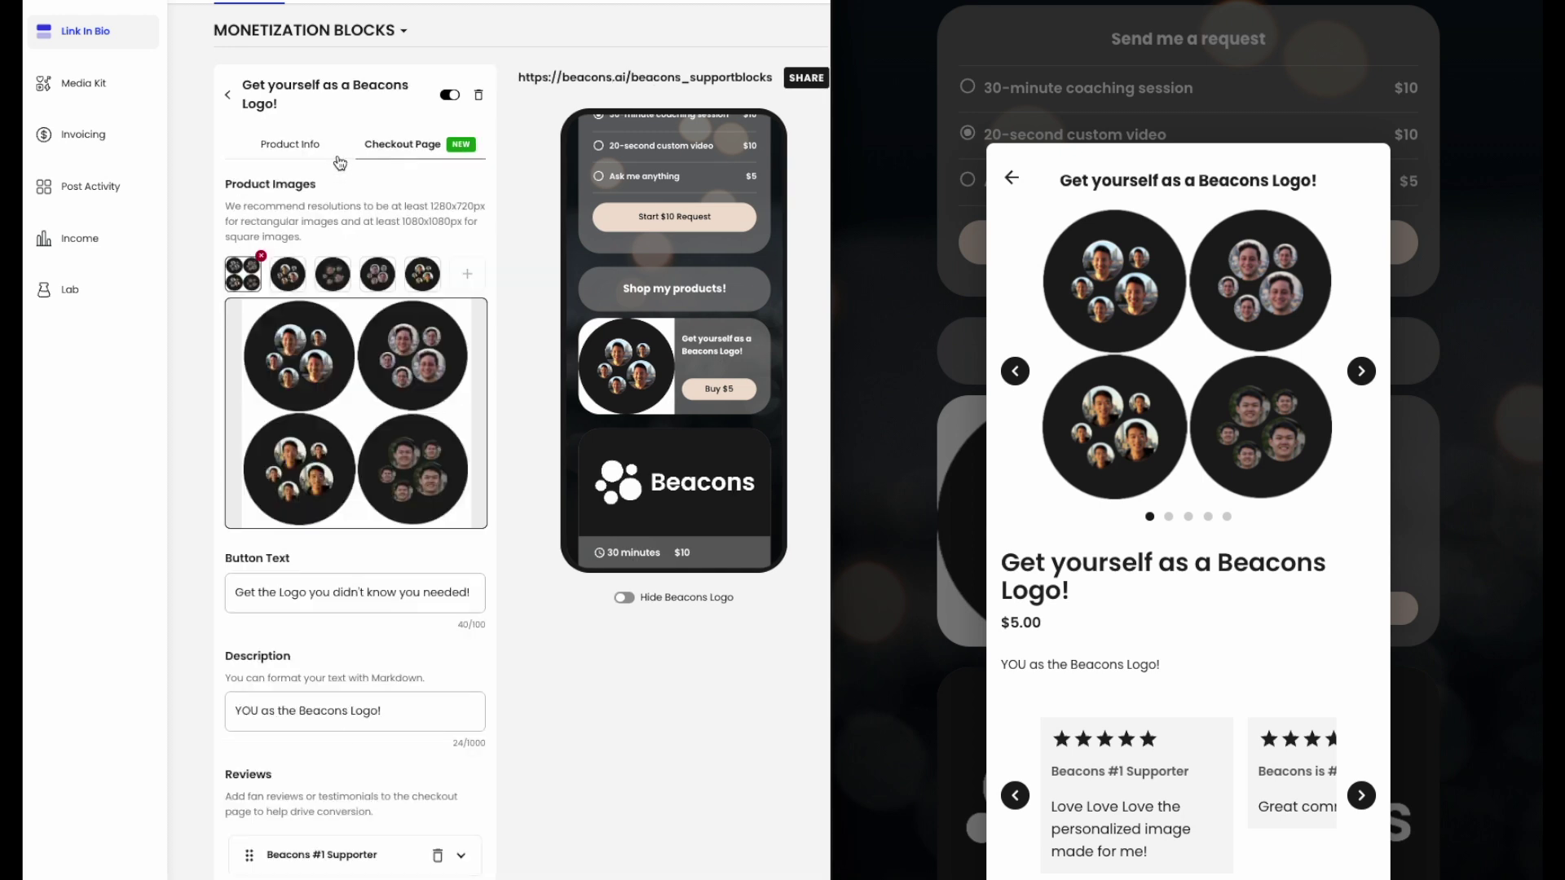
left_click(1361, 372)
left_click(1361, 371)
left_click(1361, 372)
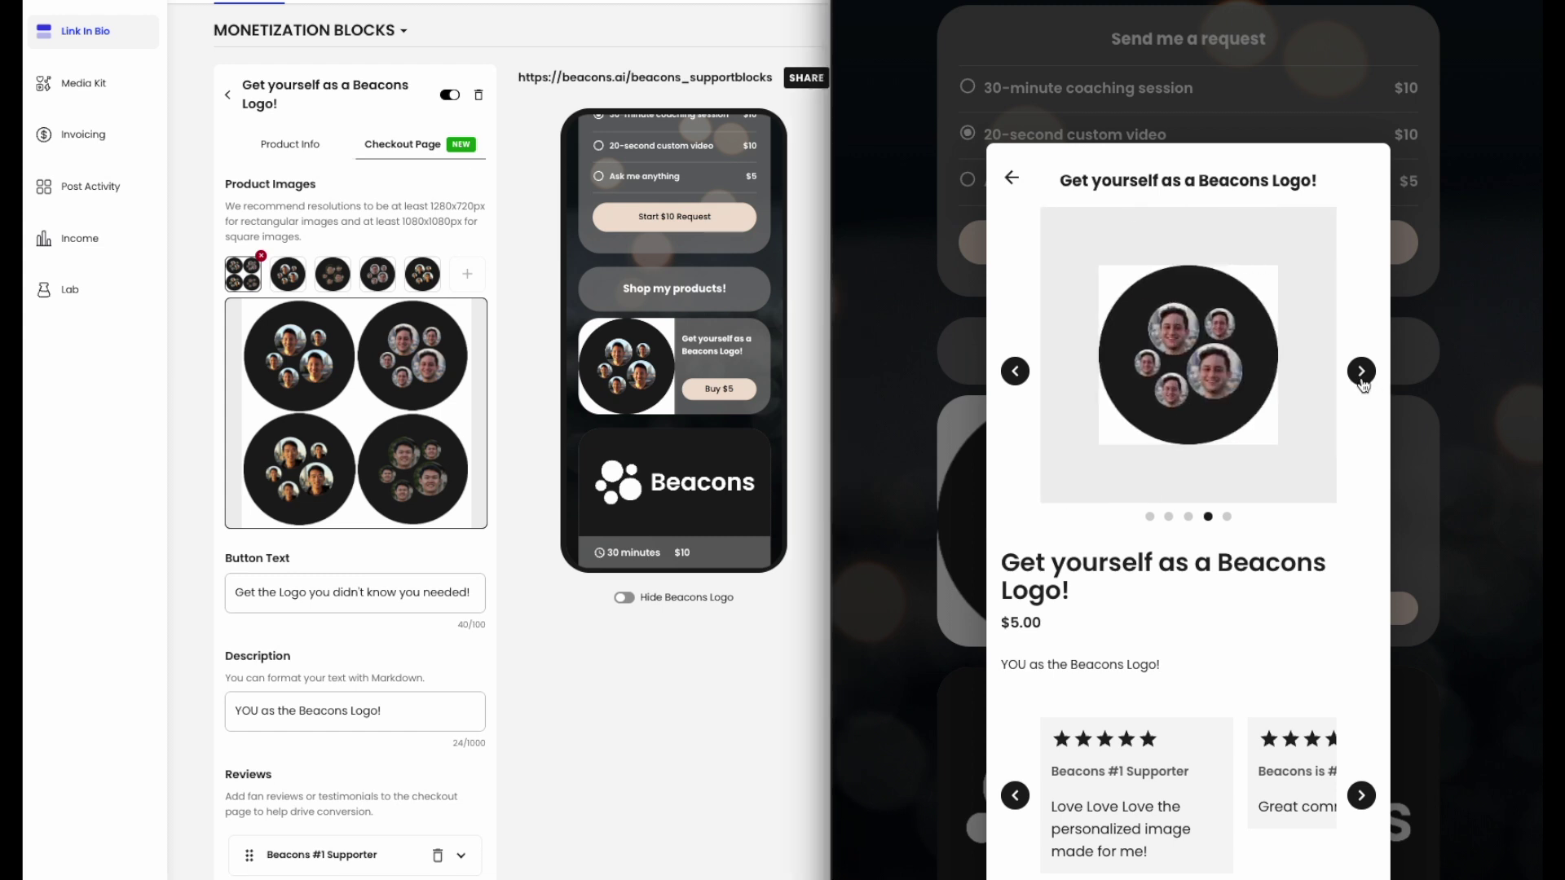
left_click(1361, 372)
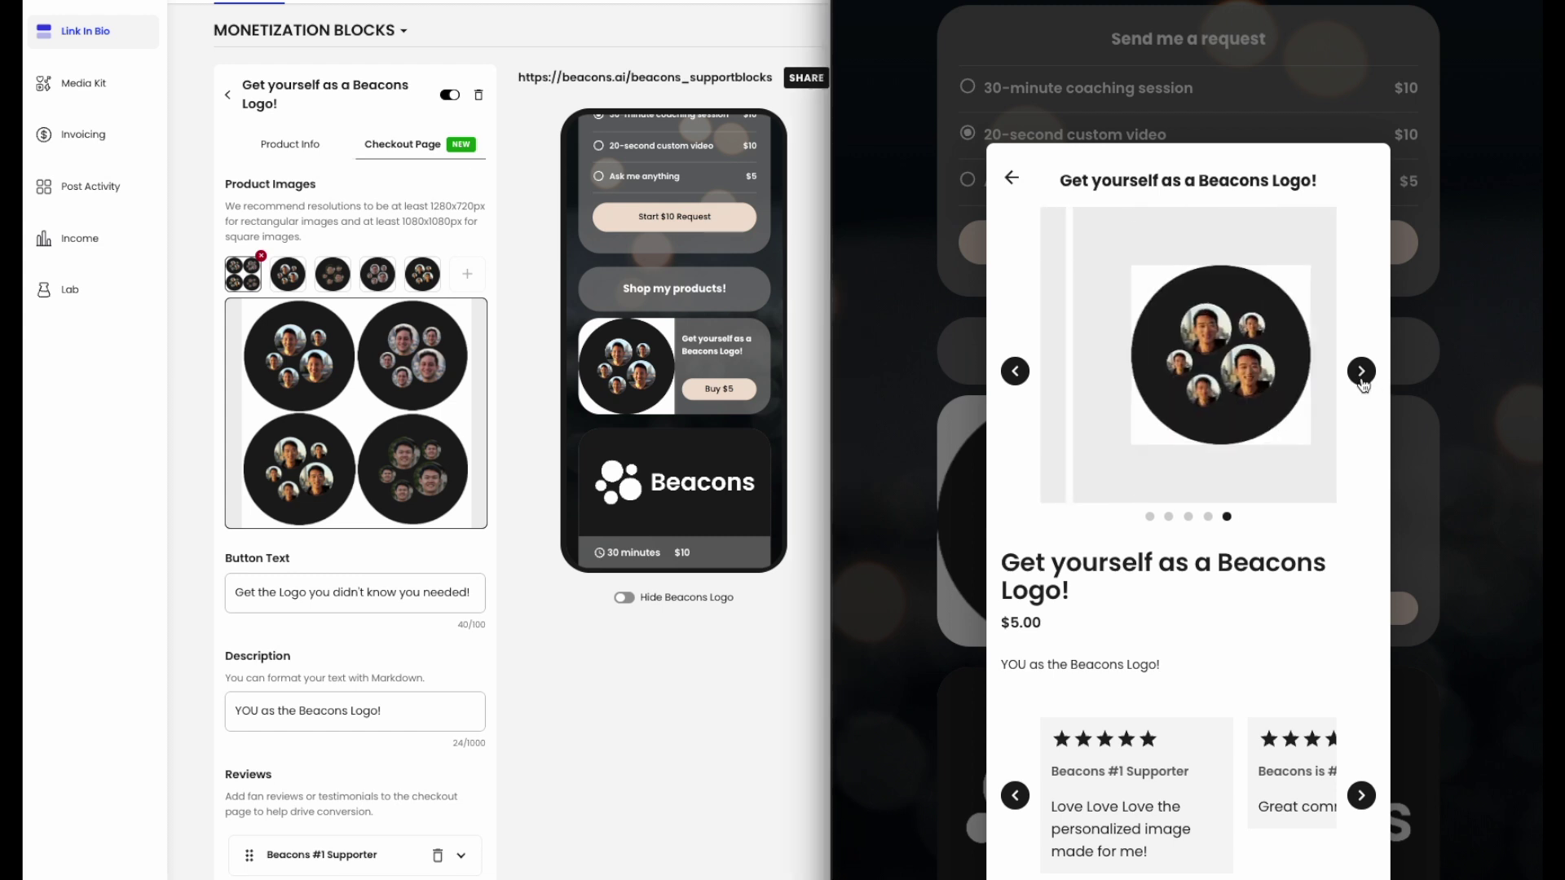
left_click(1016, 371)
left_click(1015, 371)
left_click(1016, 371)
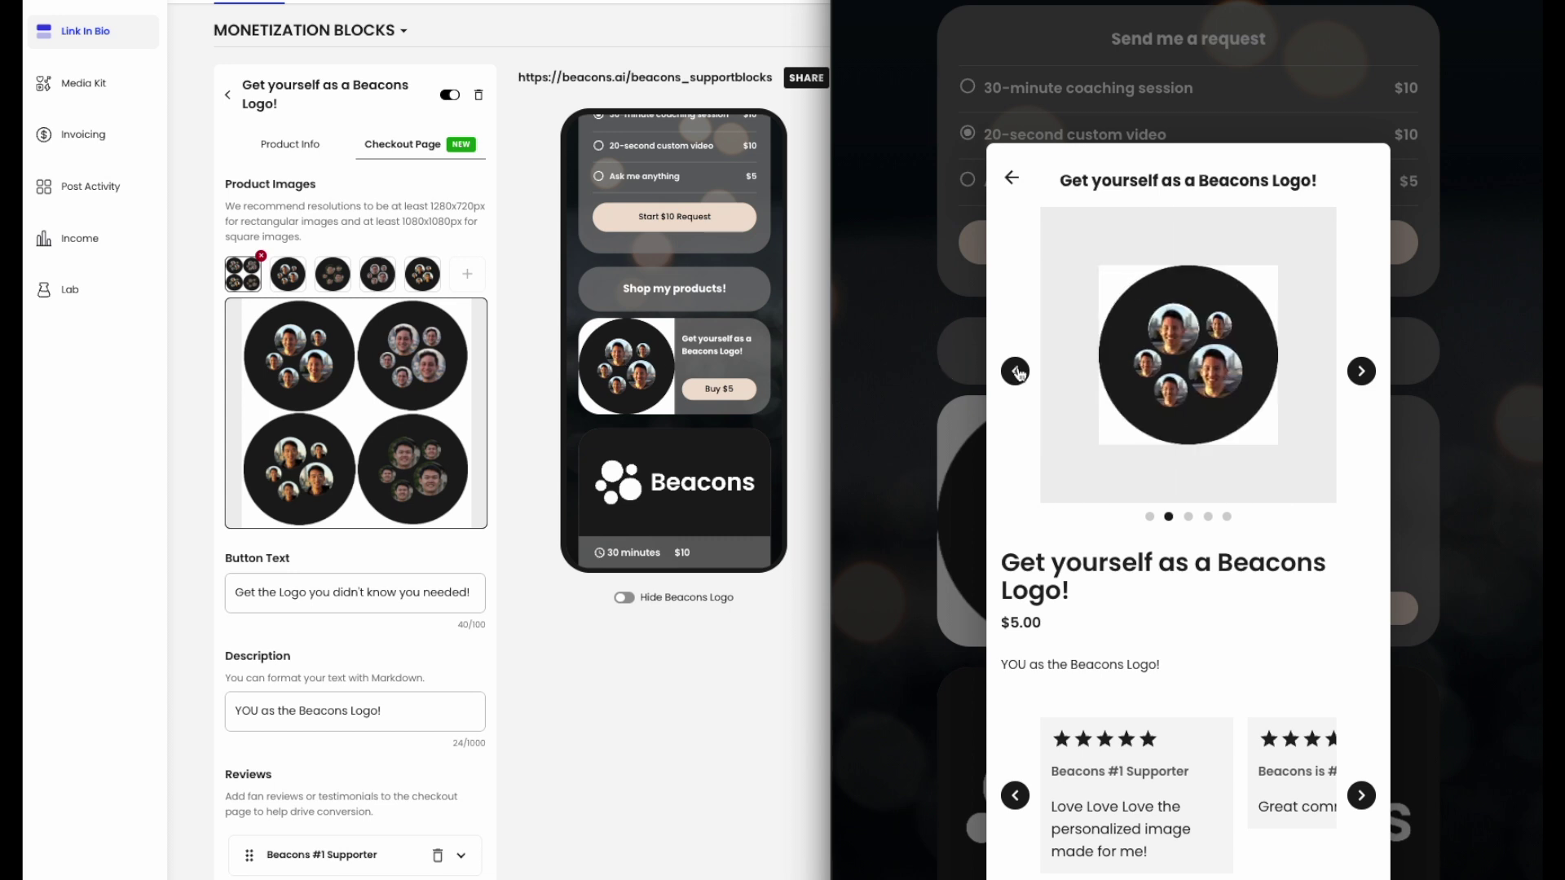
left_click(1015, 371)
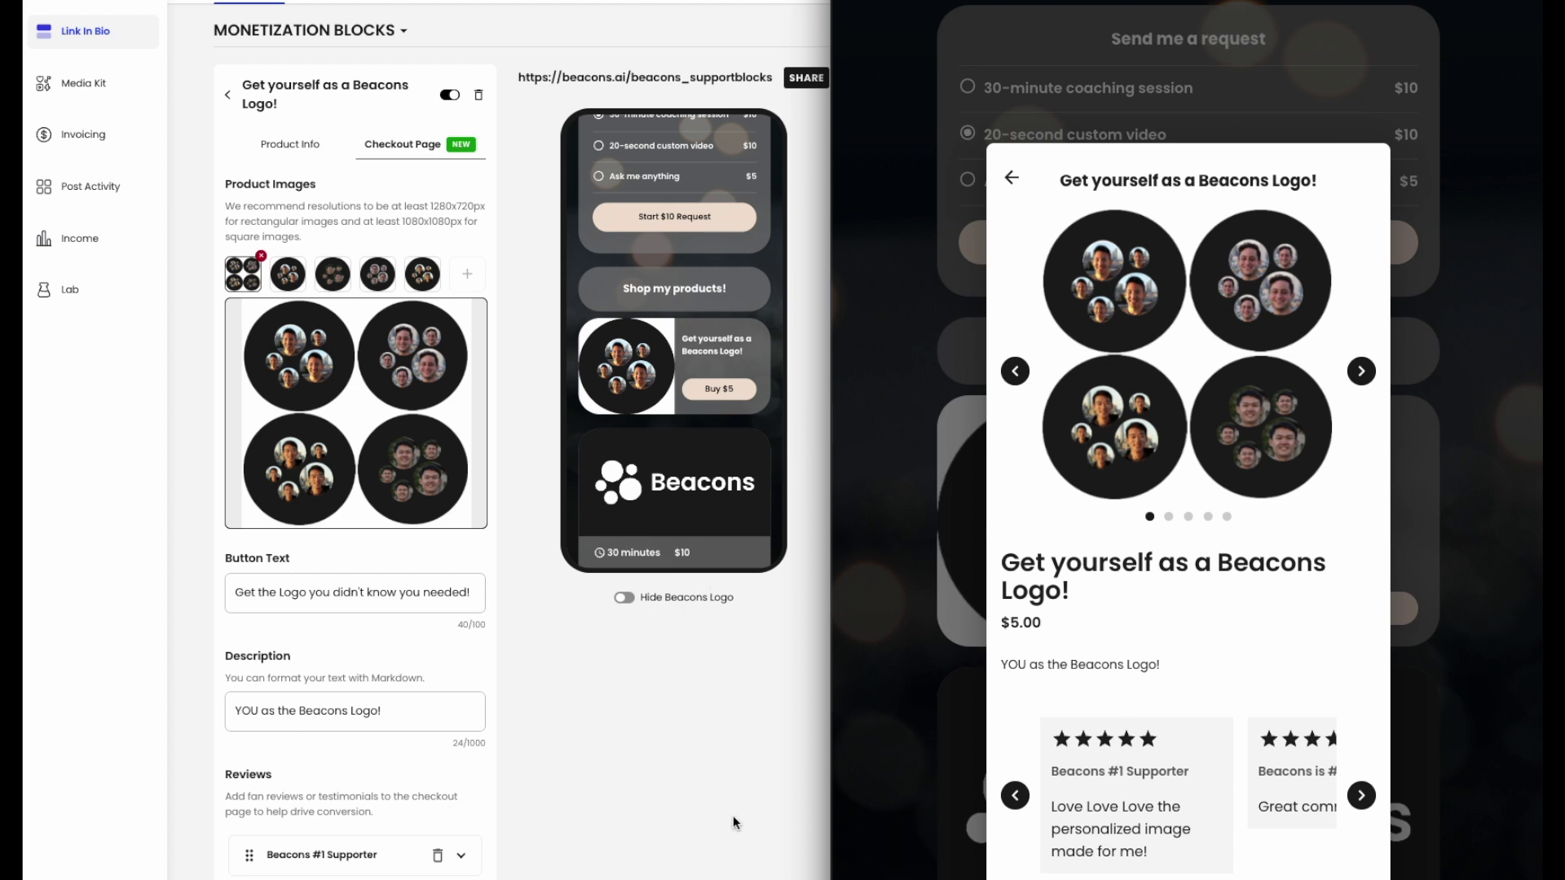
- Browse forward through the product's fan reviews and back to the first one
left_click(1359, 796)
left_click(1359, 796)
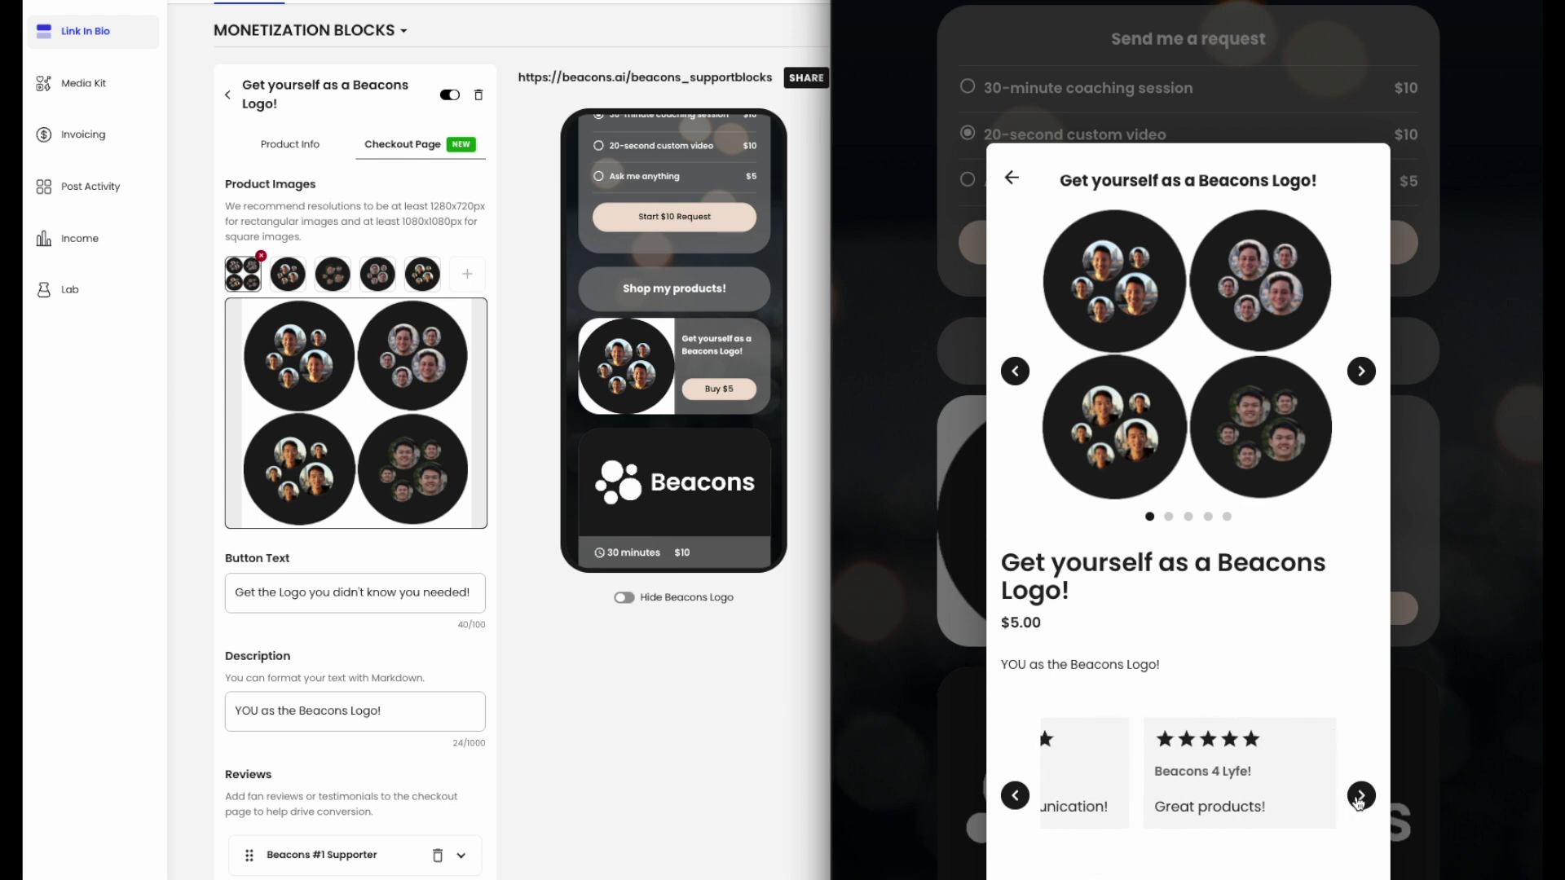
left_click(1015, 803)
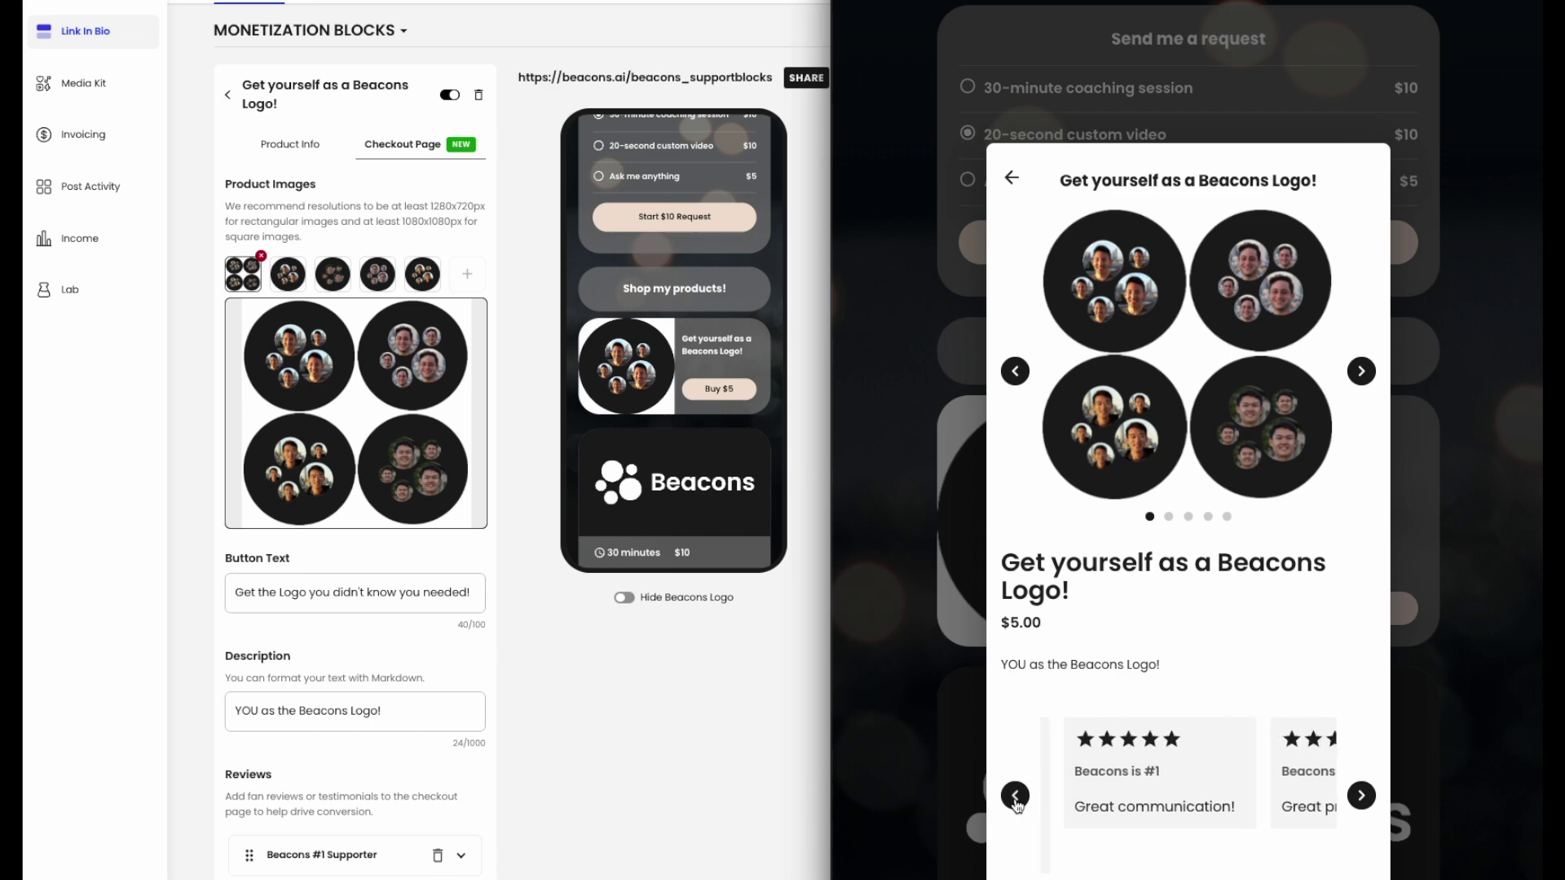
left_click(1017, 805)
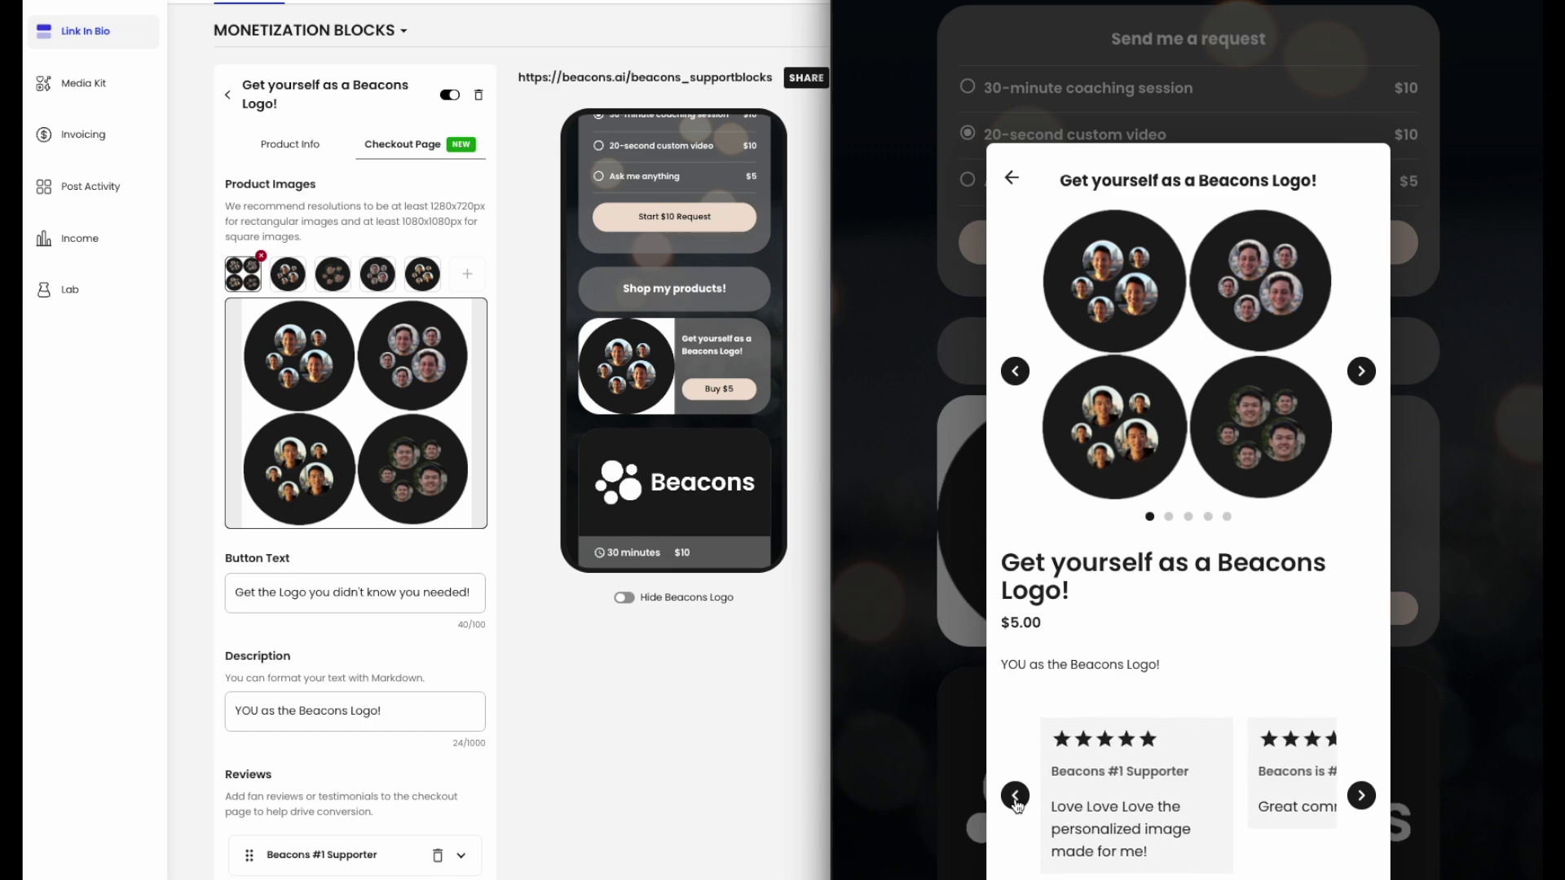
- Leave the product settings and compare the Entrepreneur plan's monthly and annual billing prices
left_click(227, 95)
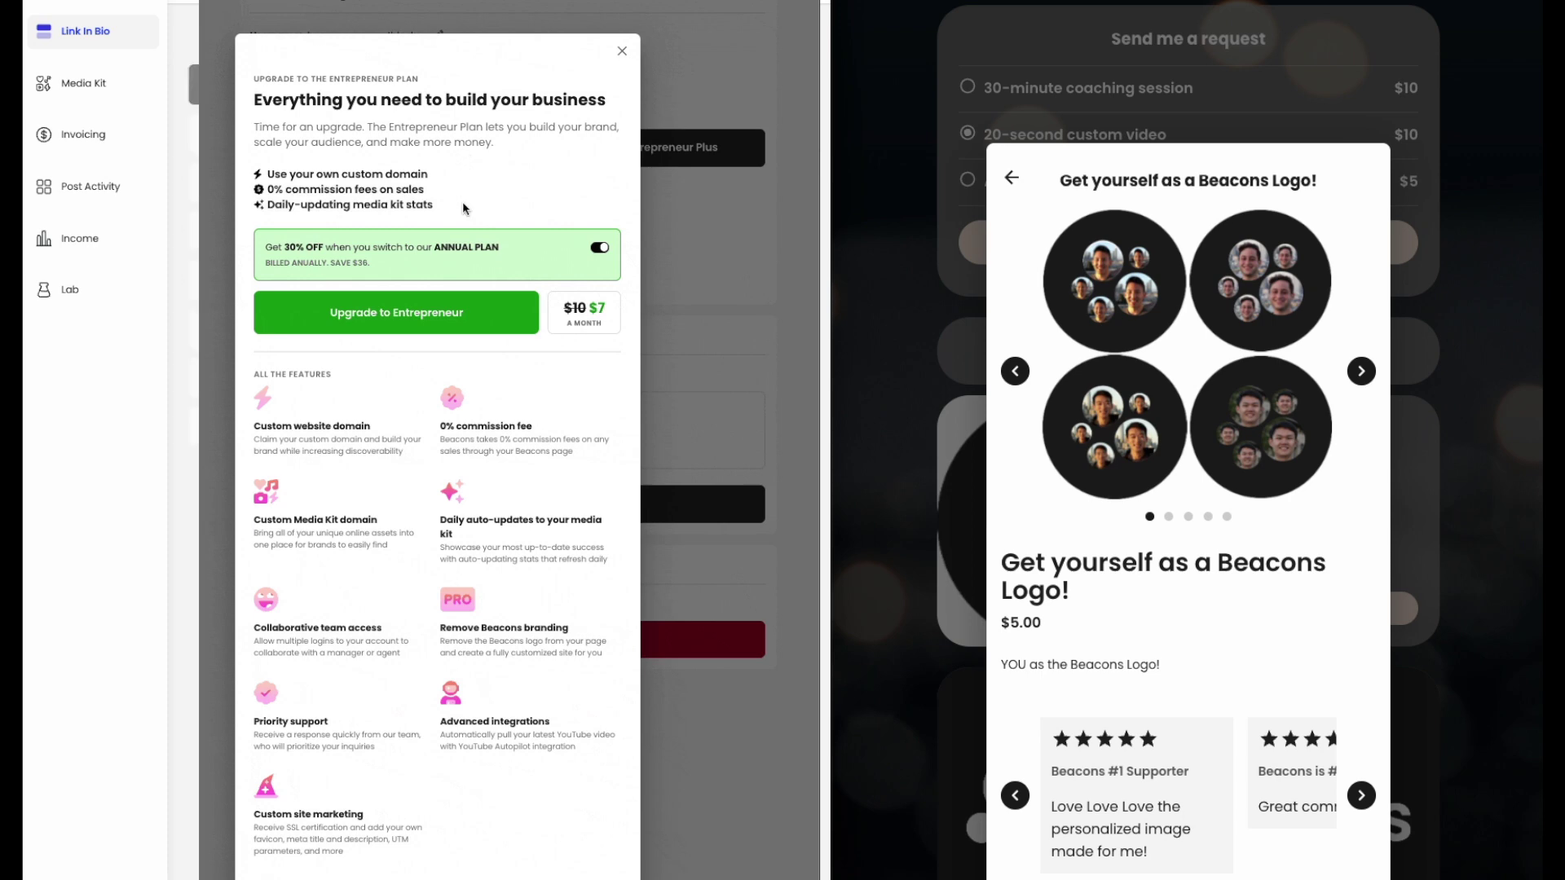
left_click(470, 298)
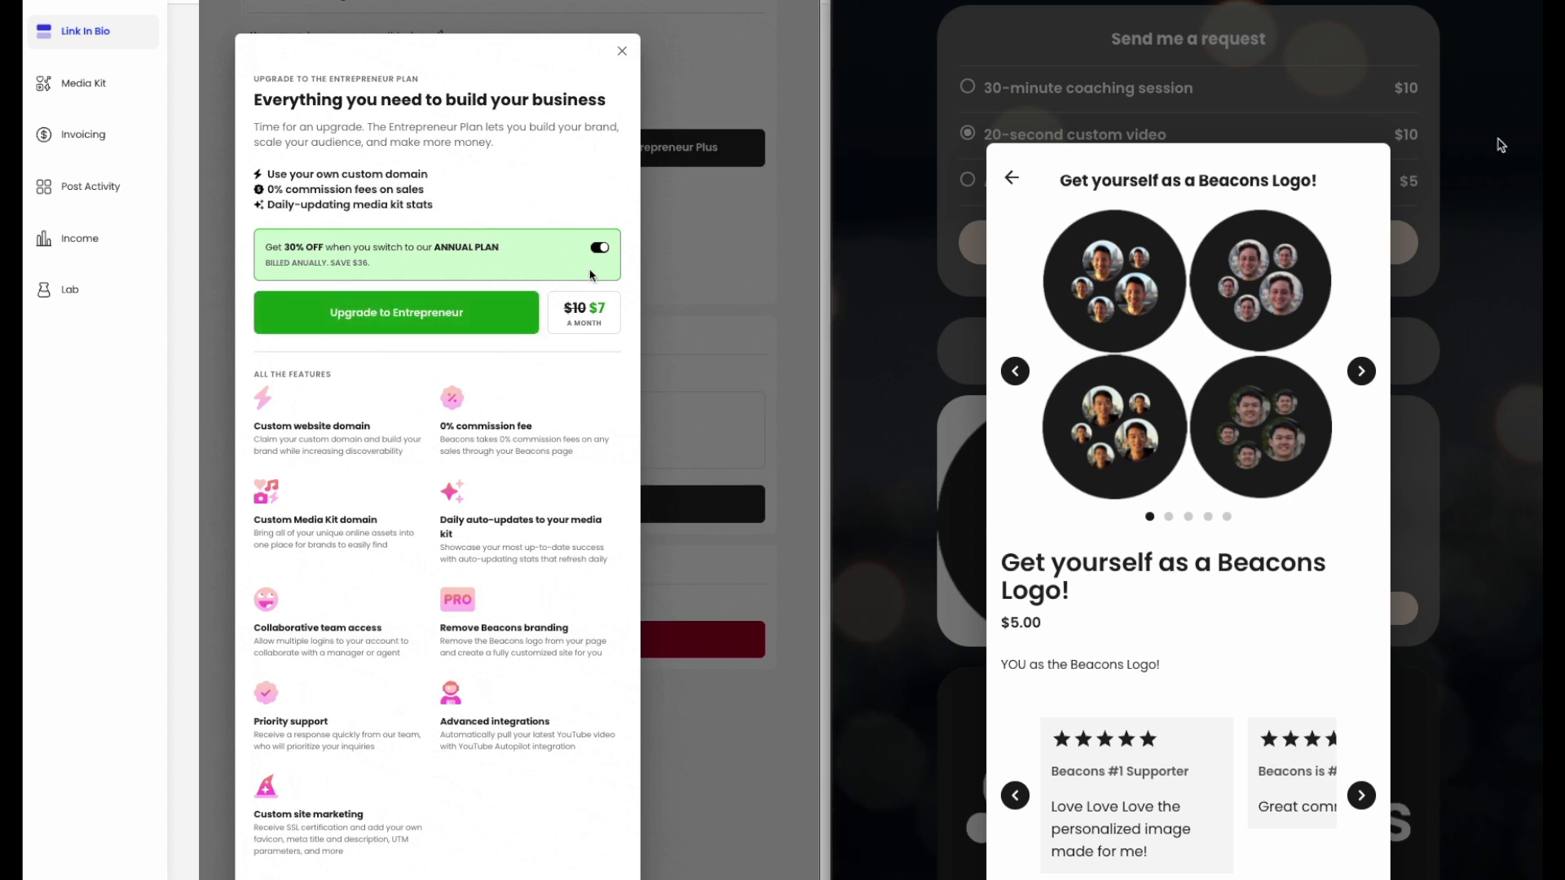
left_click(1500, 162)
left_click(600, 252)
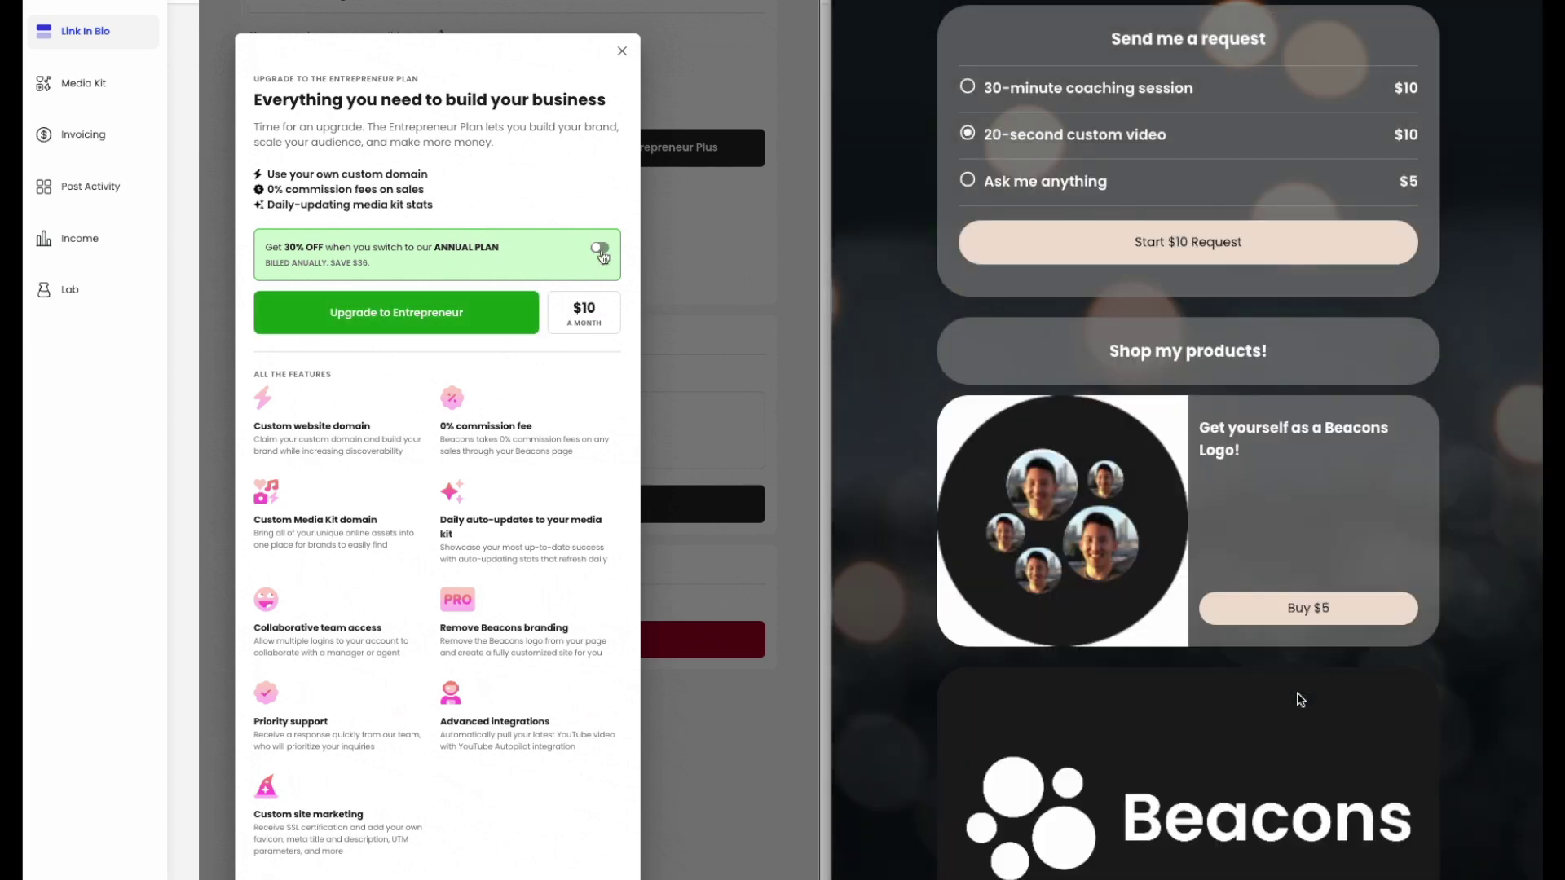
left_click(600, 250)
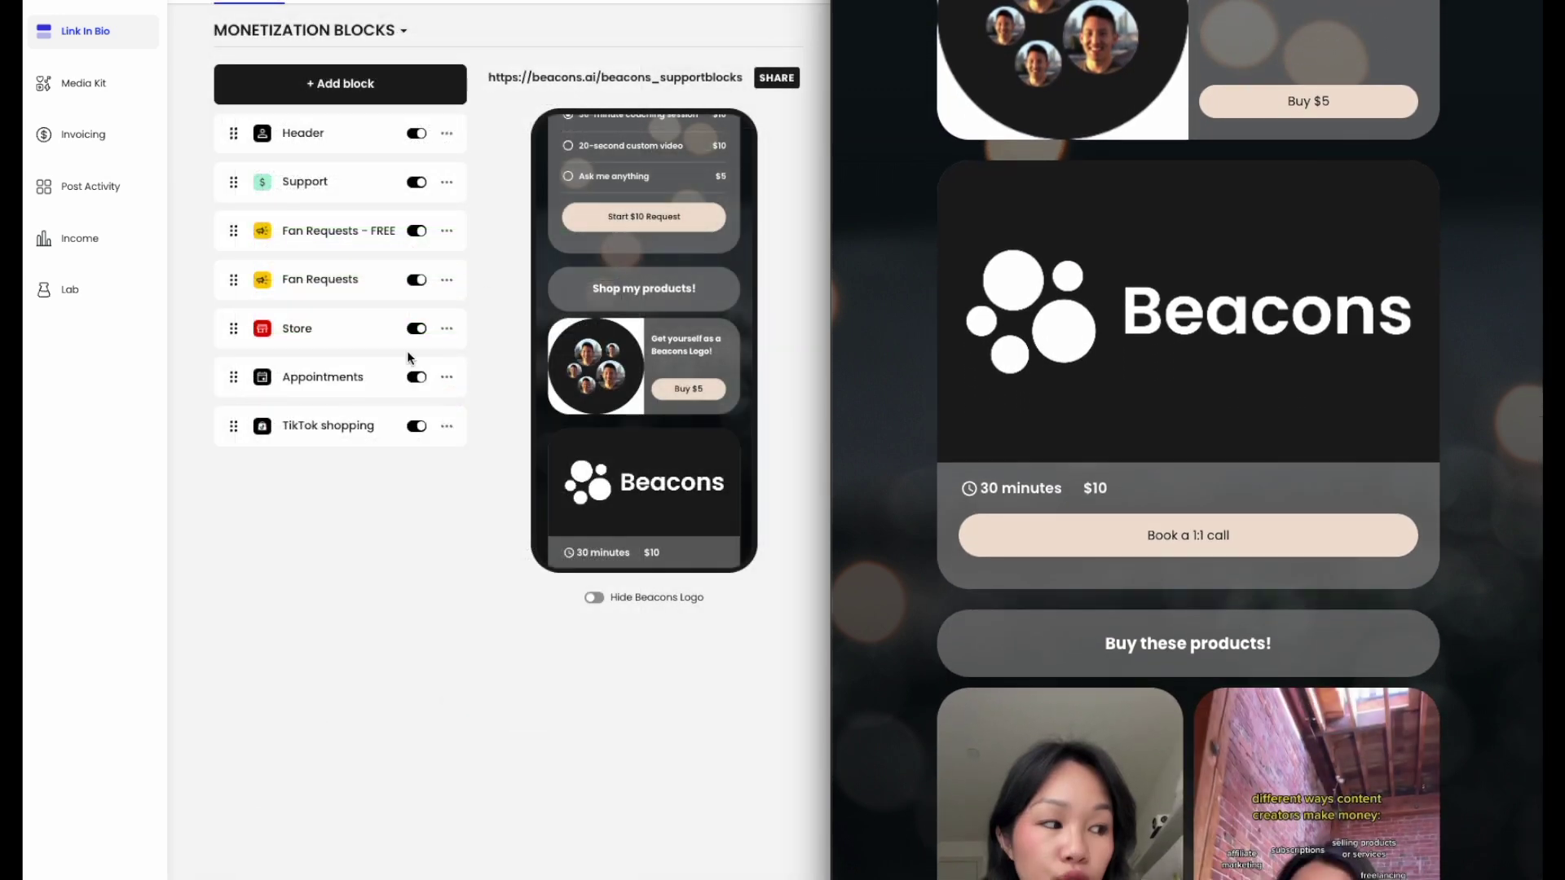
left_click(322, 379)
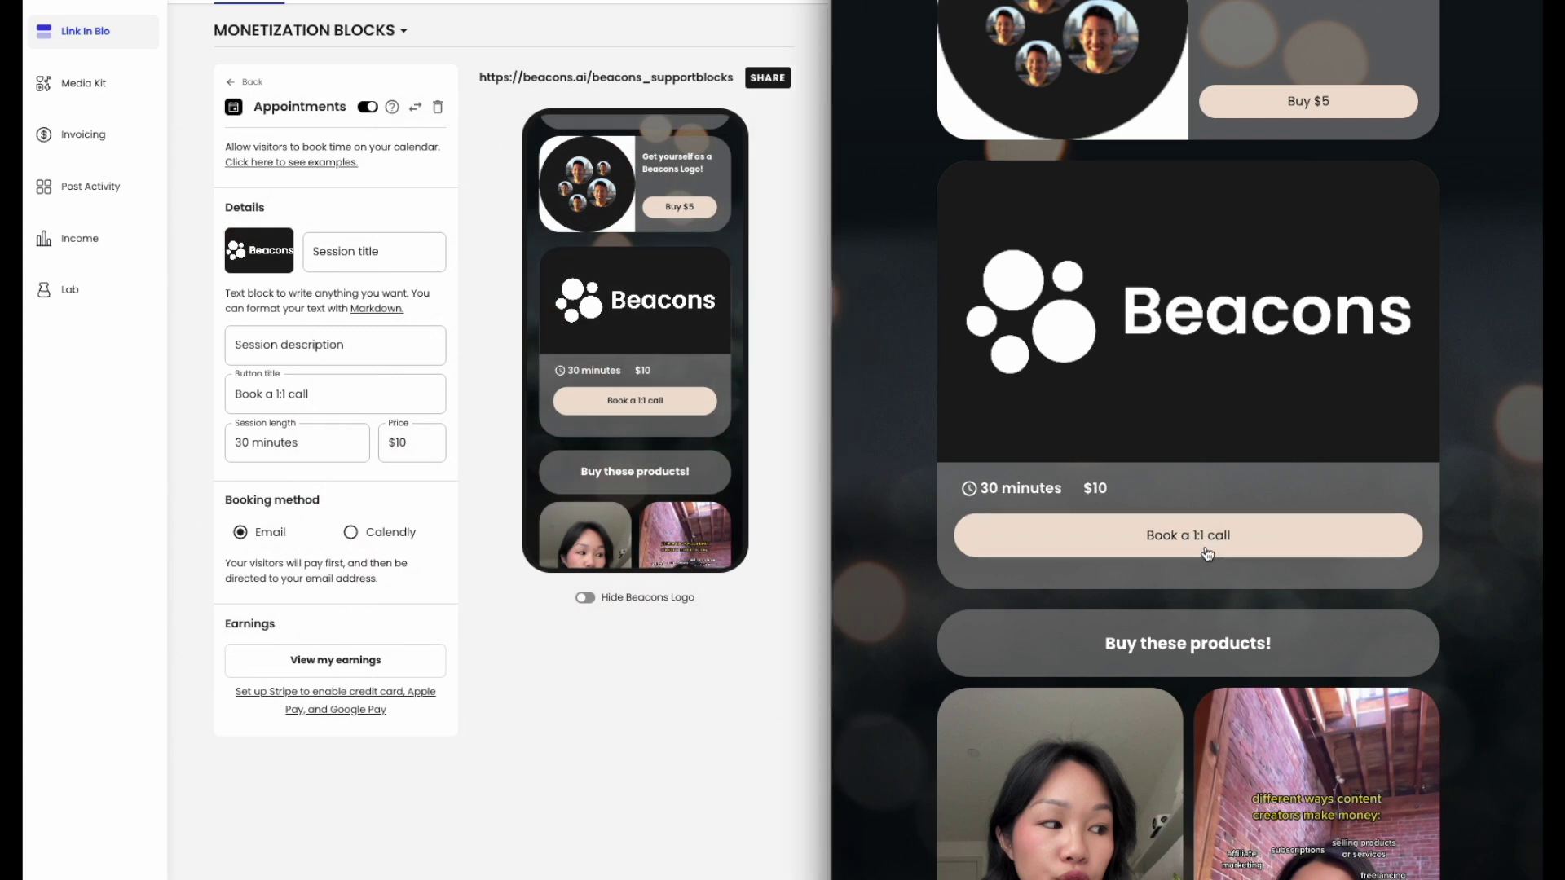
- Bring up the Book a 1:1 call form on the live page, with email, name, message and PayPal
left_click(1206, 538)
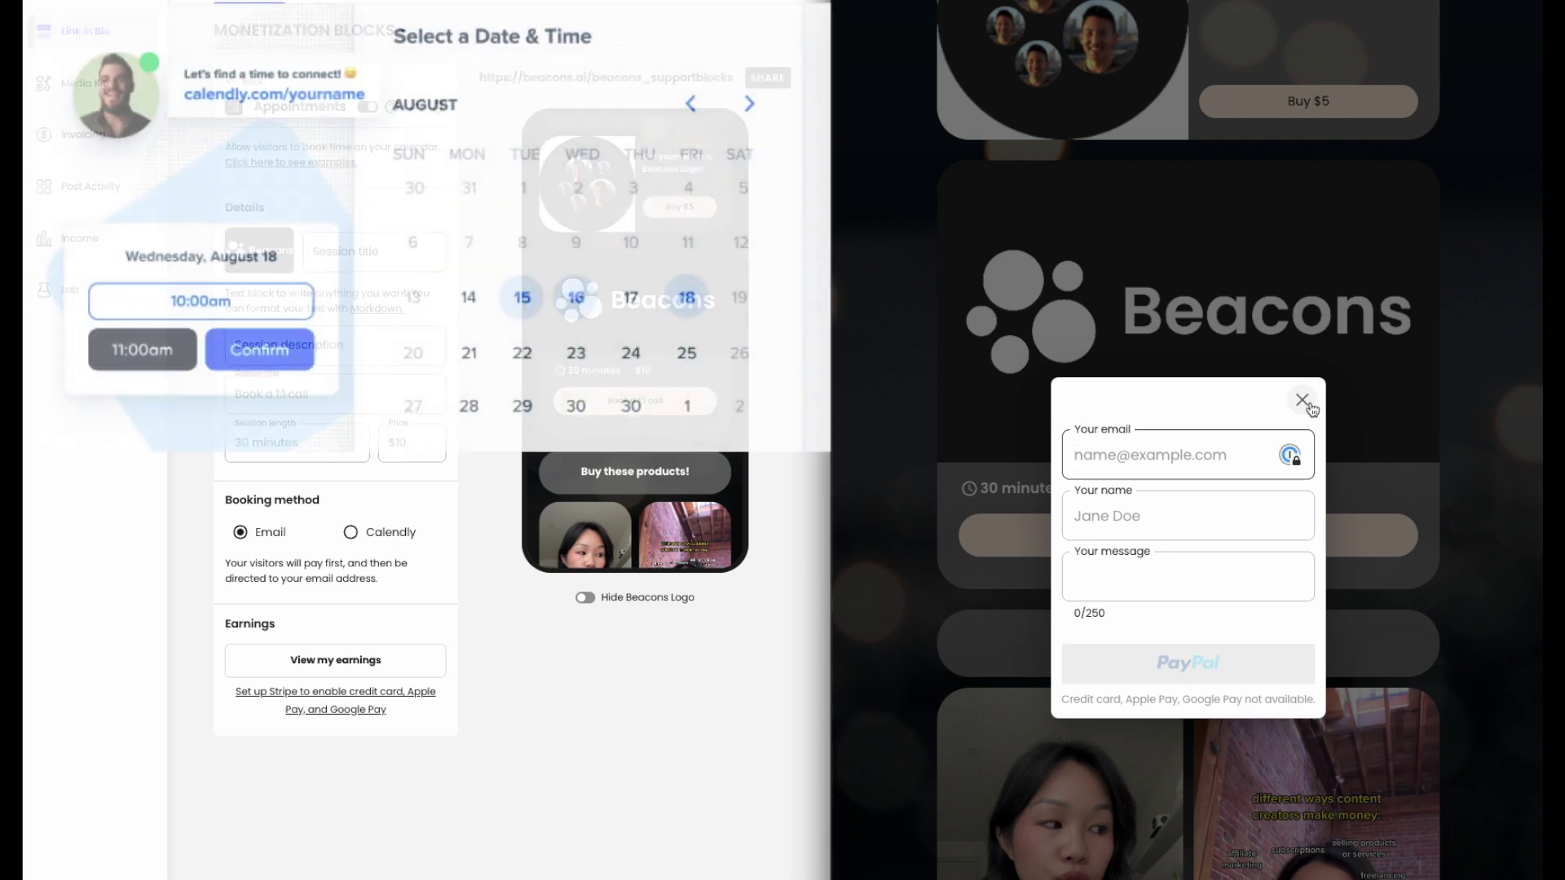
- Close the booking form, try Calendly but keep Email as the booking method, then go back
left_click(1302, 400)
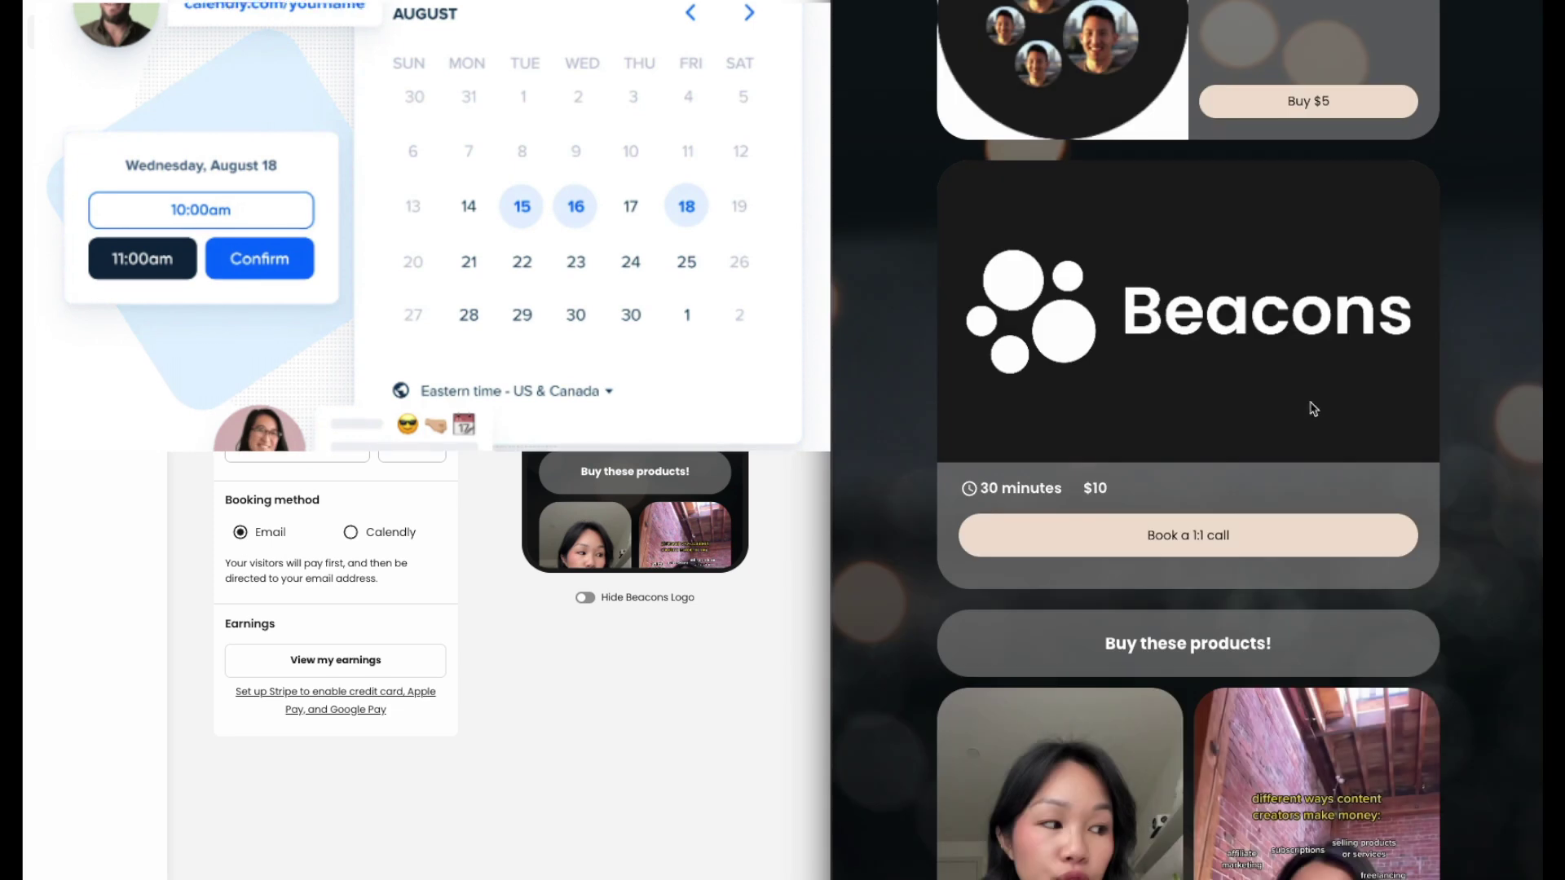
left_click(349, 532)
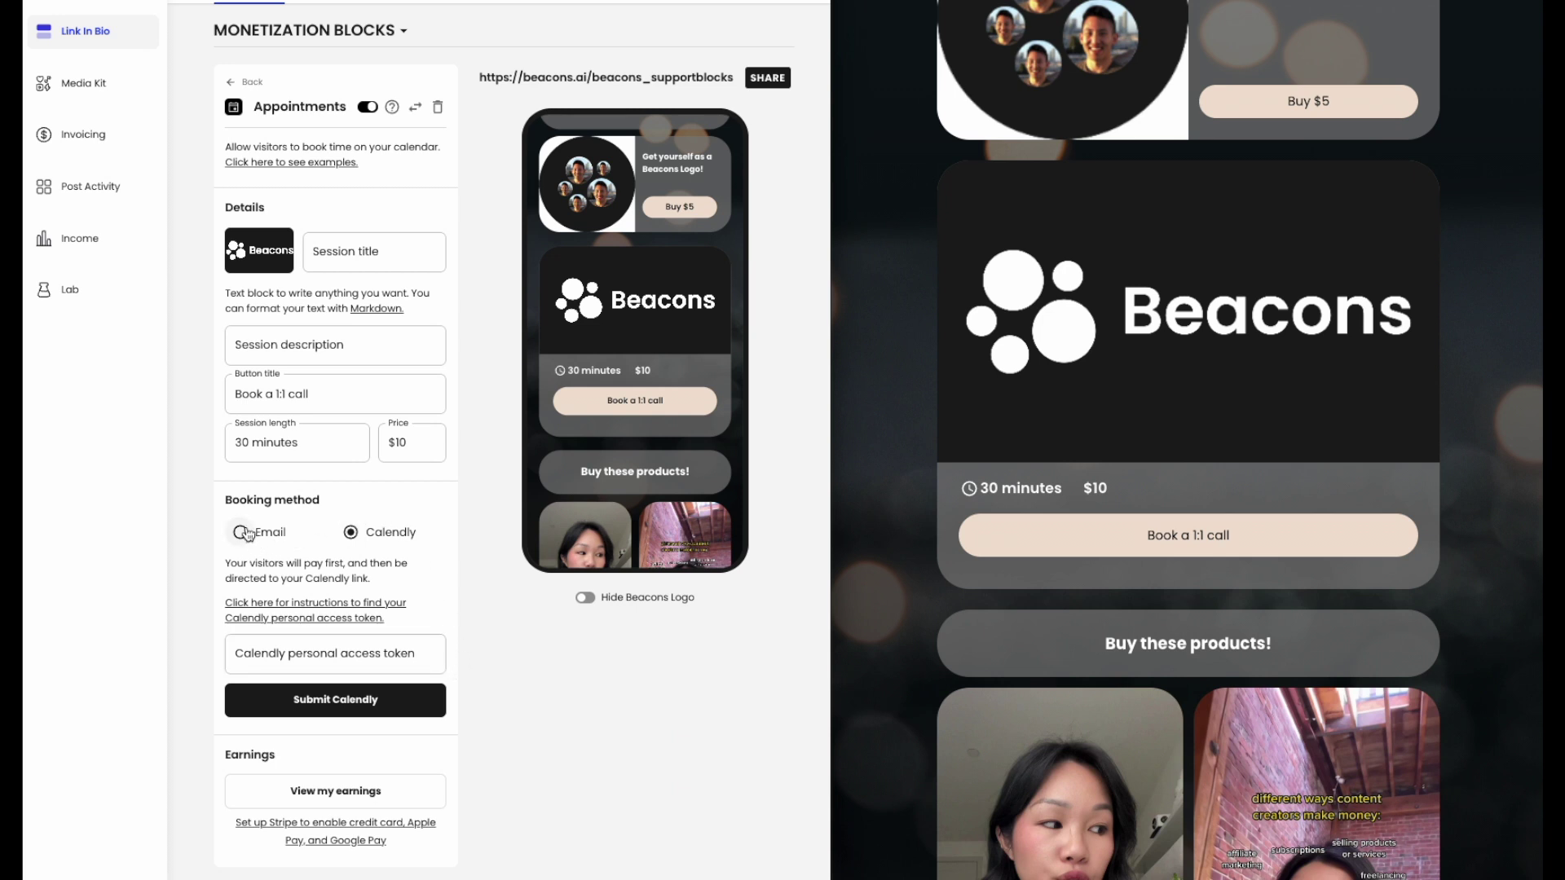
left_click(242, 533)
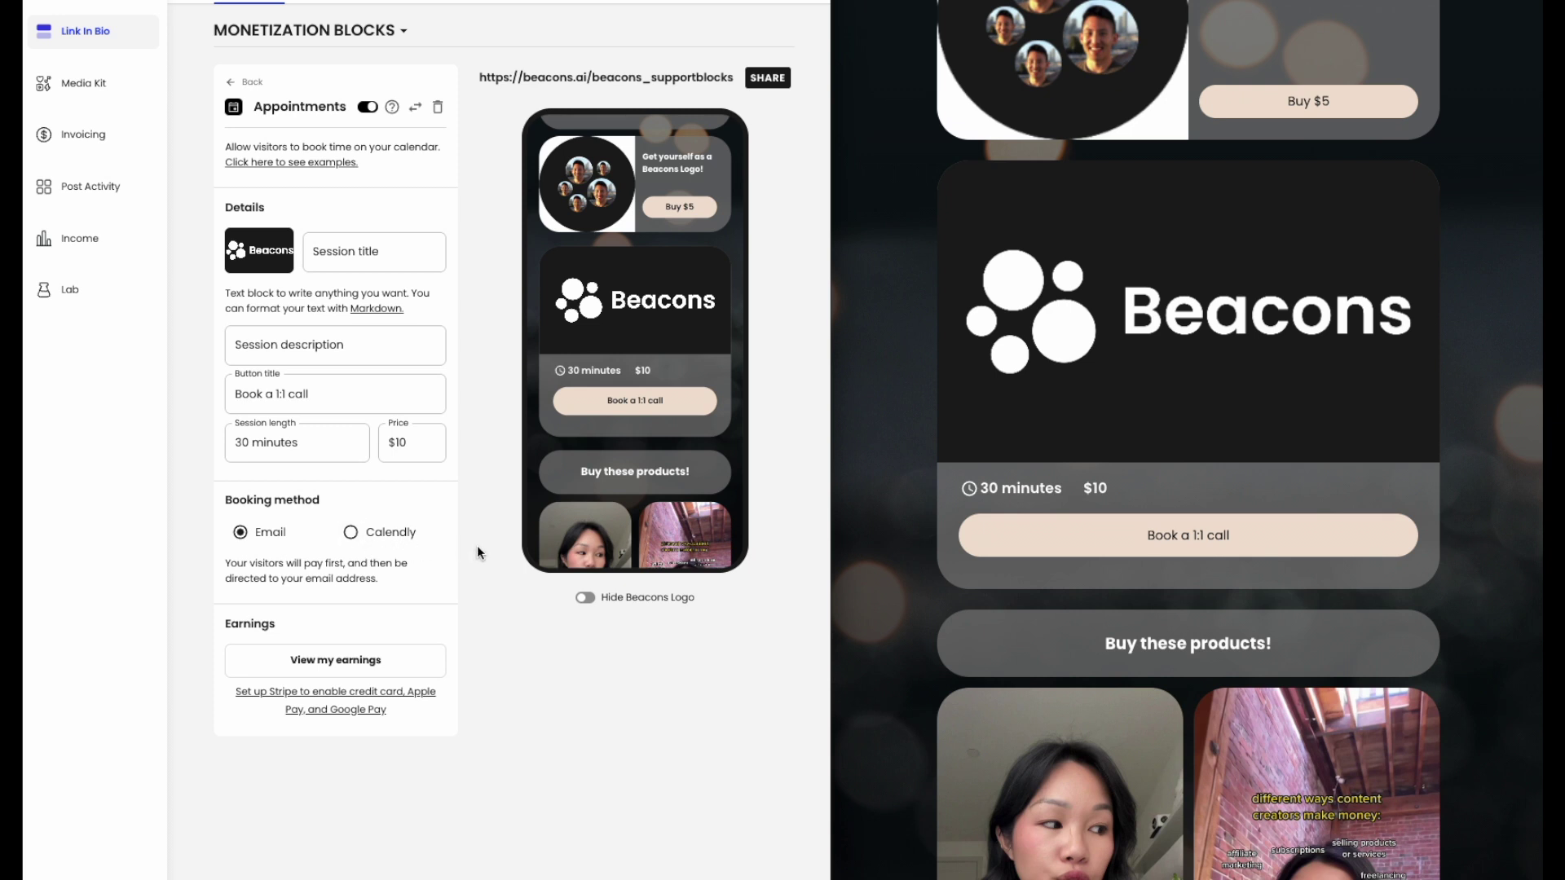
left_click(241, 83)
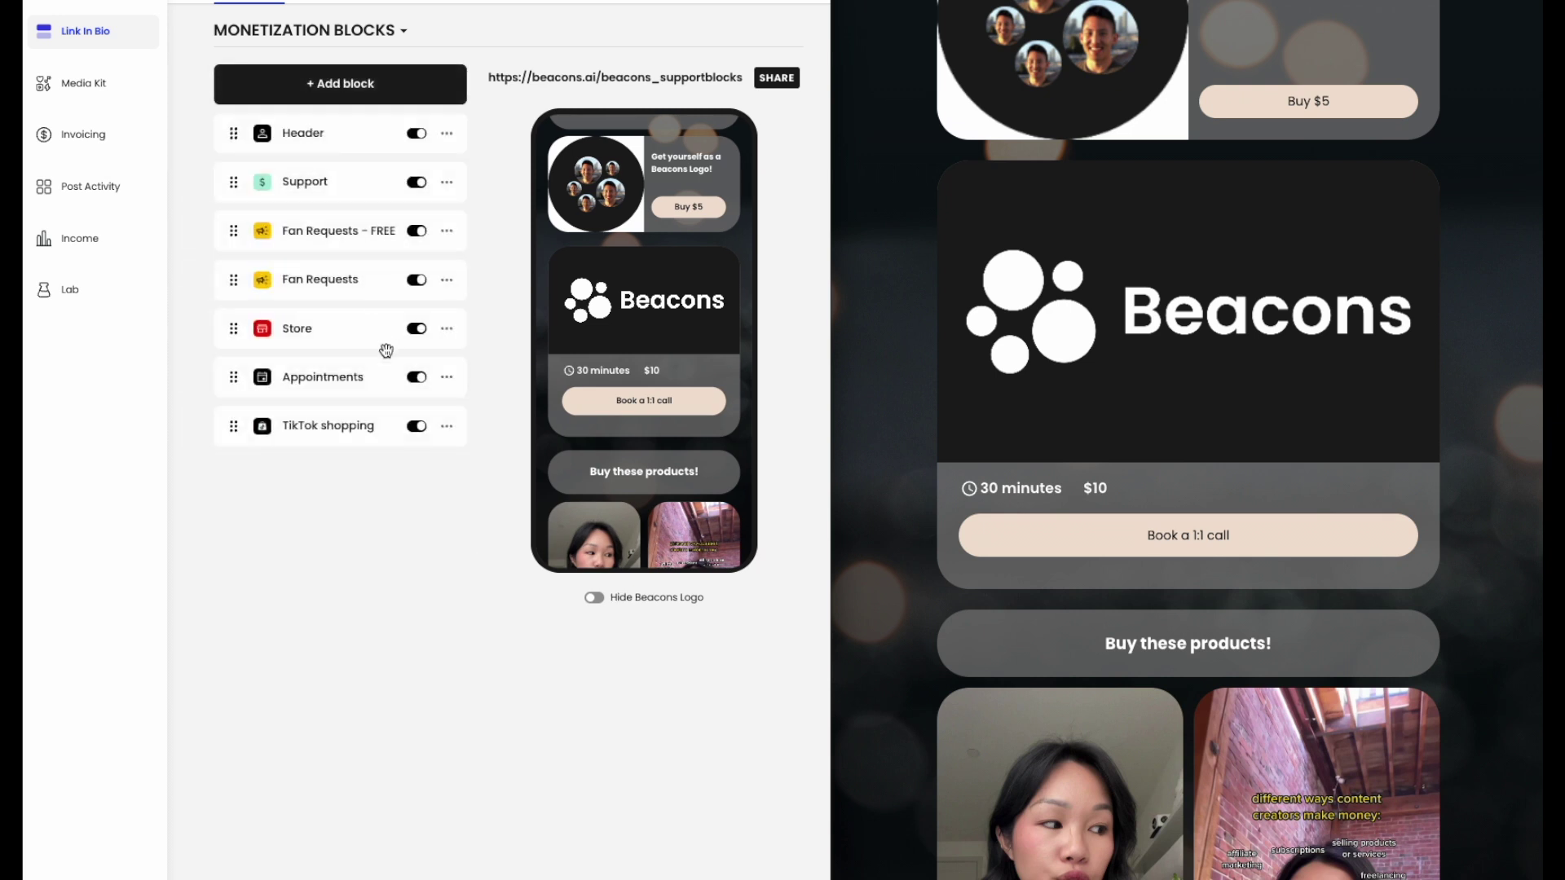
left_click(361, 426)
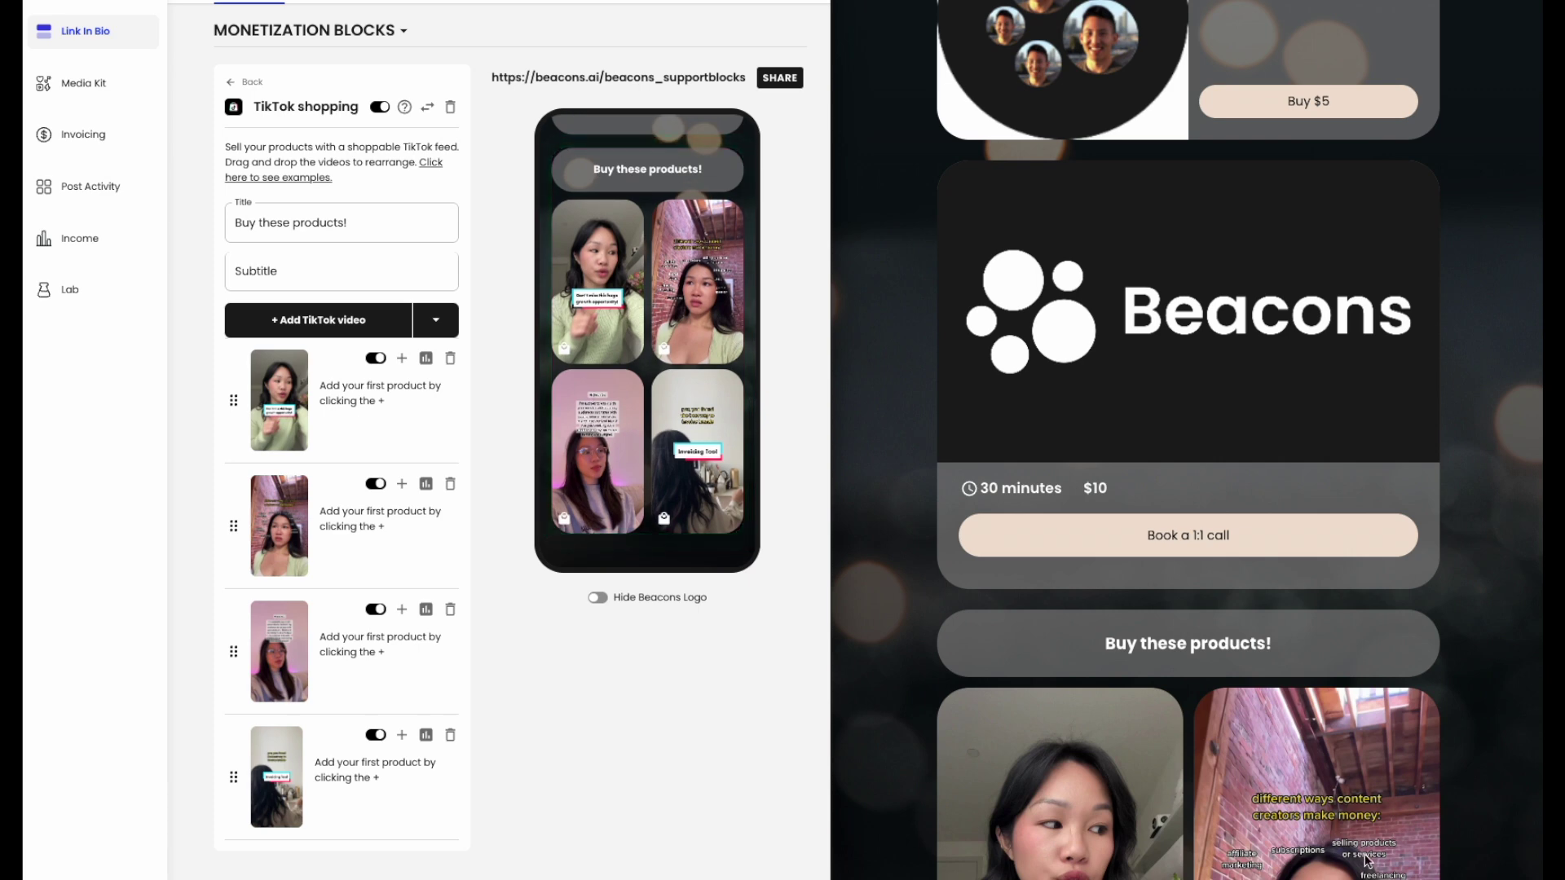
scroll(1367, 860, "down", 6)
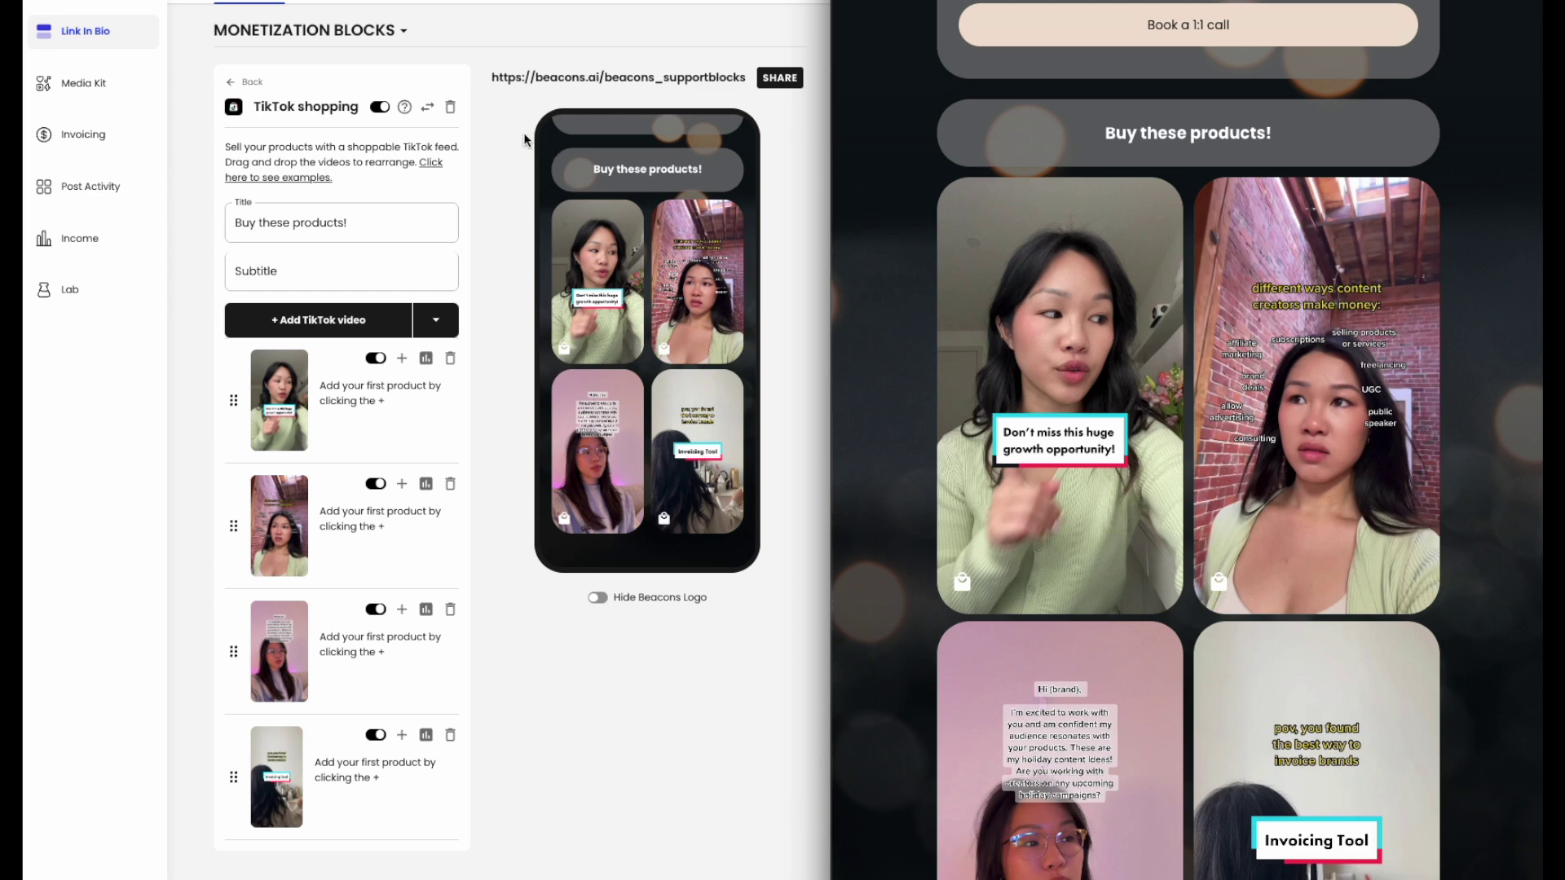
left_click(232, 86)
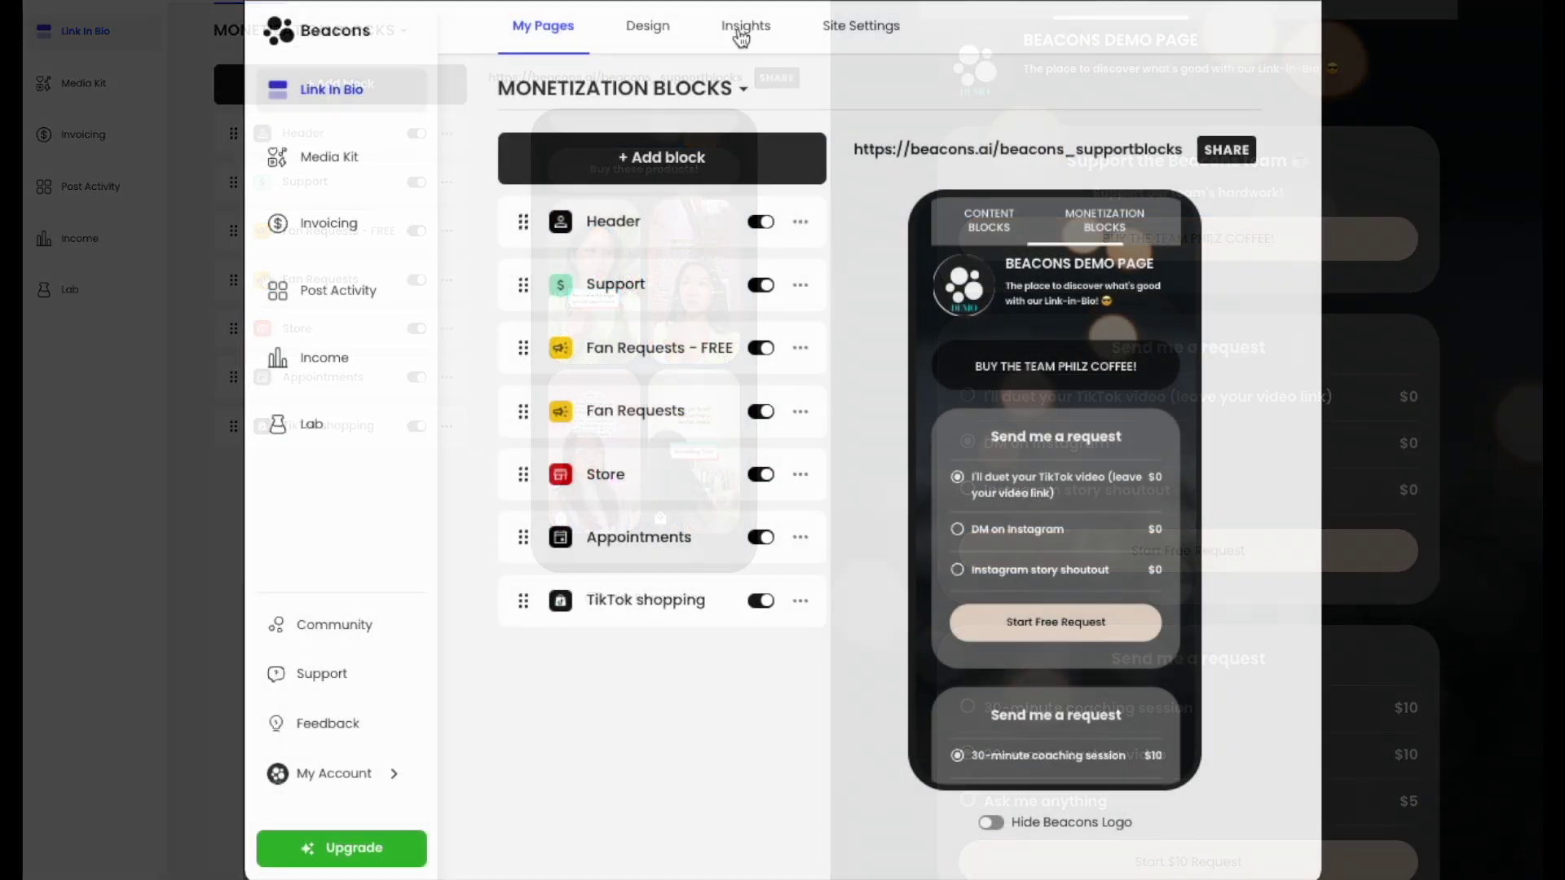
- Open the page Insights and switch from traffic to the Earnings view
left_click(738, 29)
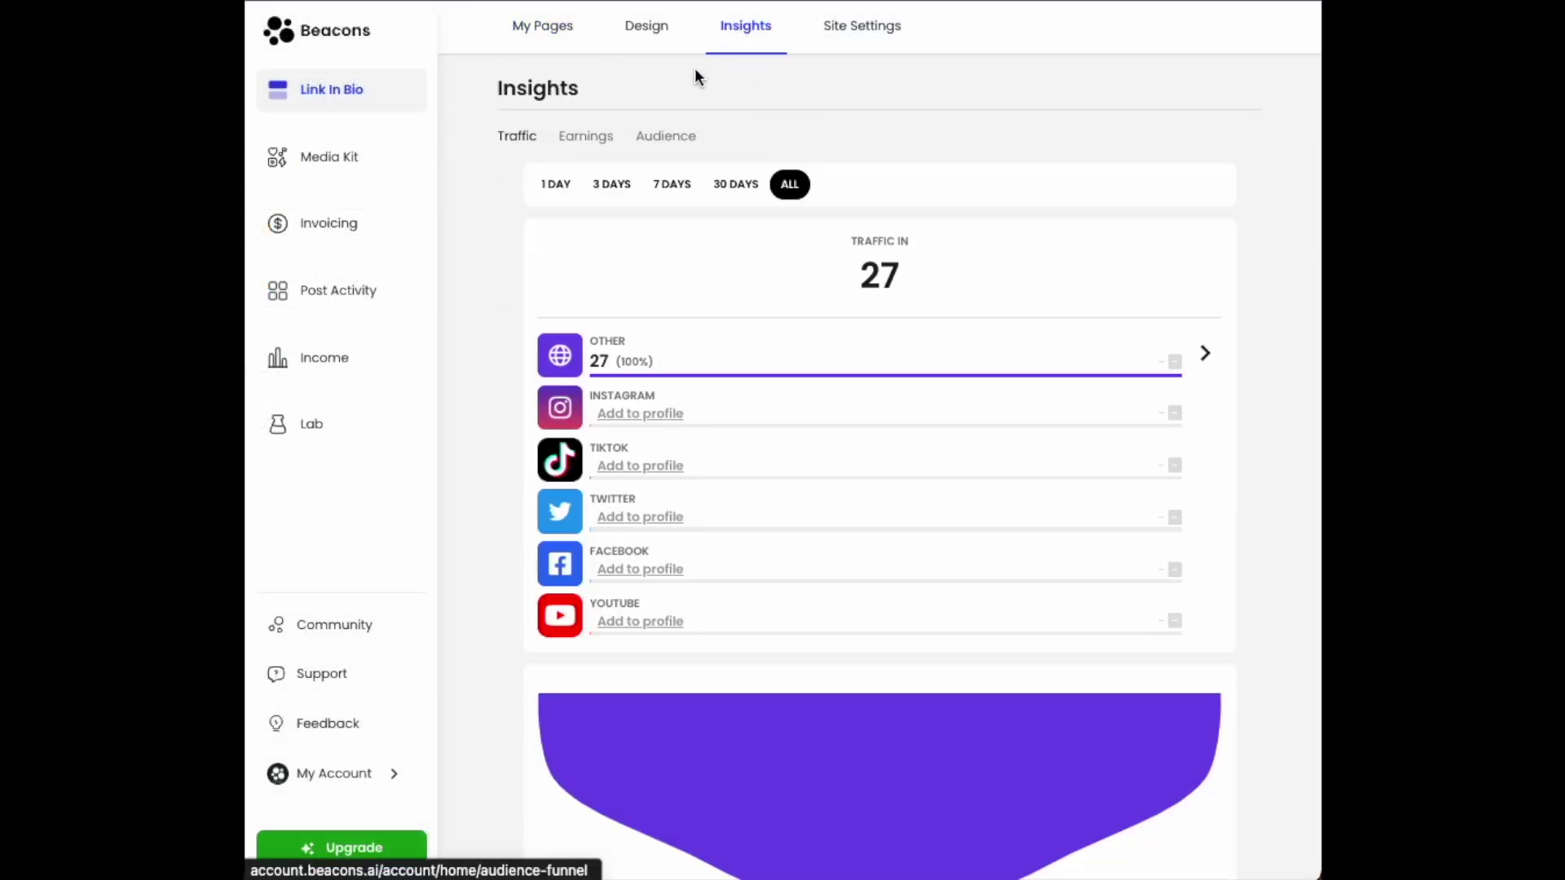
left_click(591, 139)
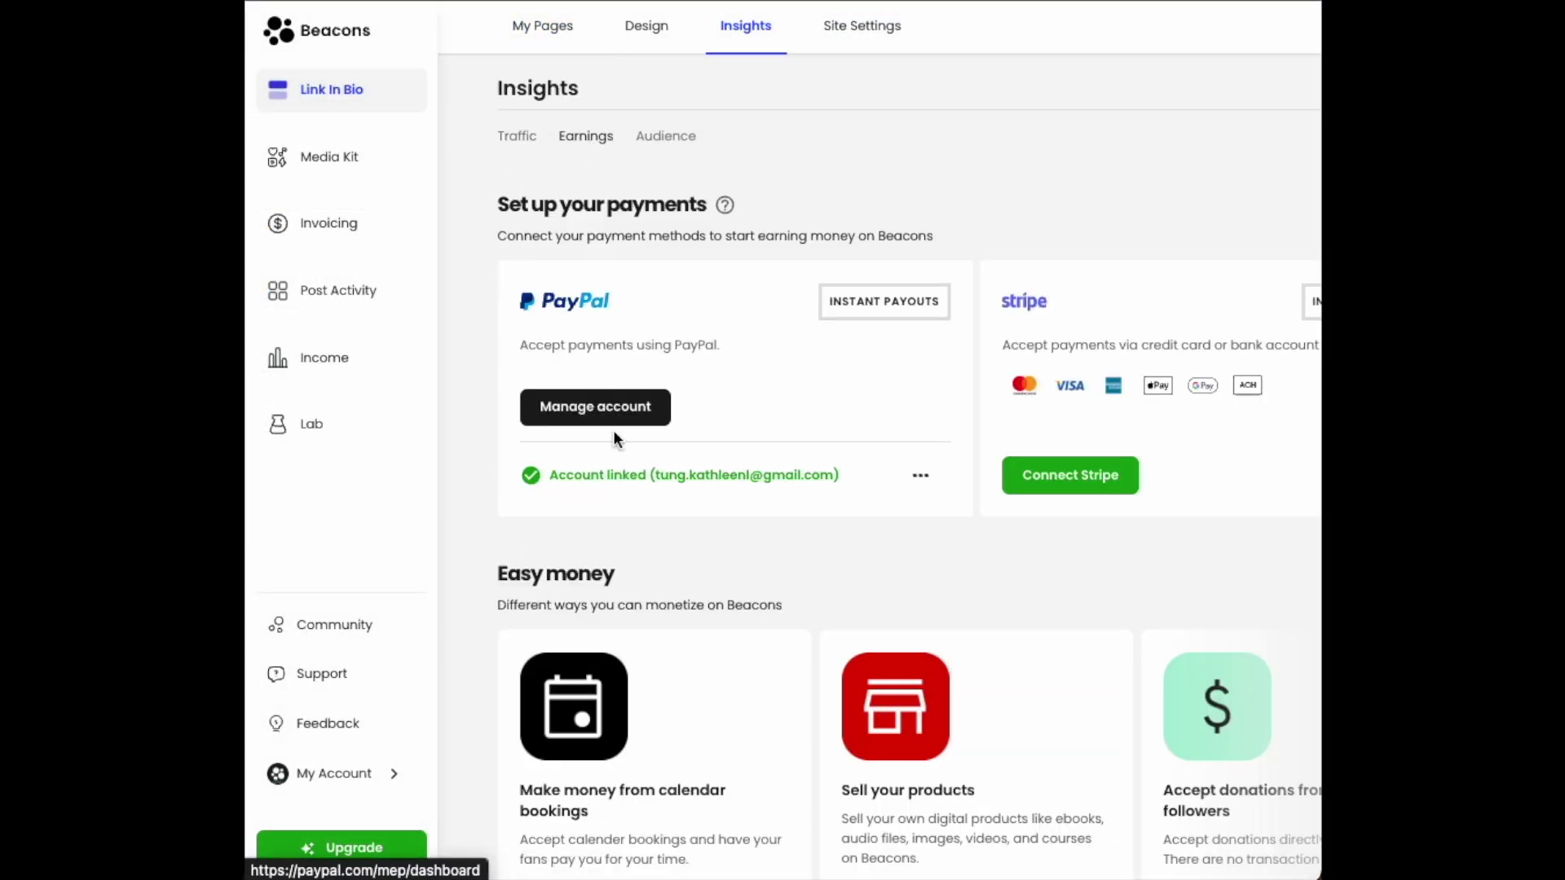
scroll(615, 439, "down", 7)
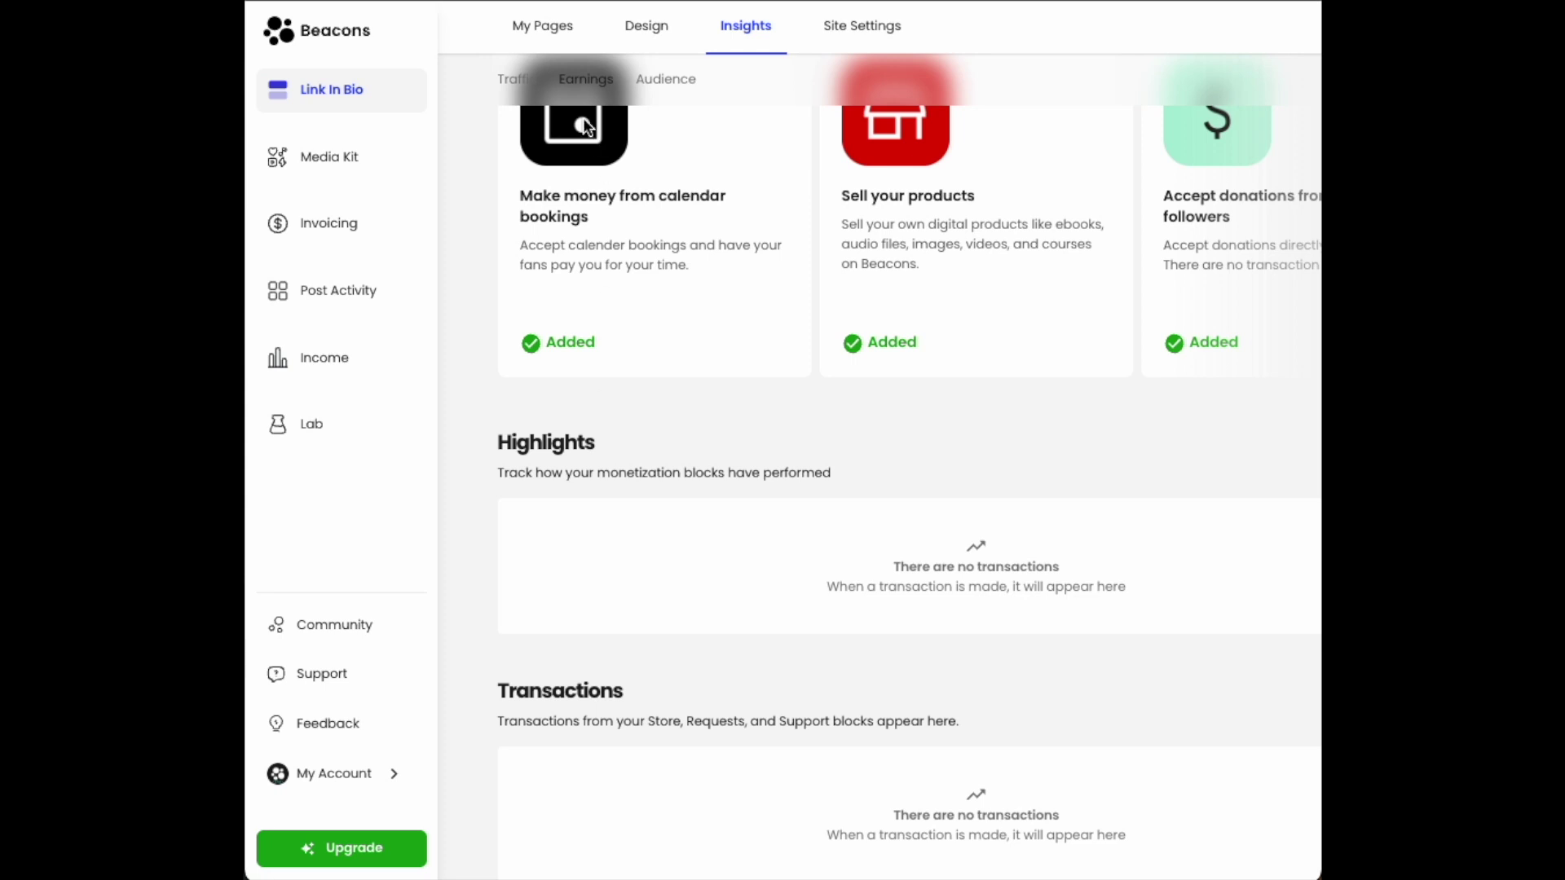
- From the MONETIZATION BLOCKS page's Support block, view the earnings overview of options and transactions
left_click(545, 47)
left_click(733, 355)
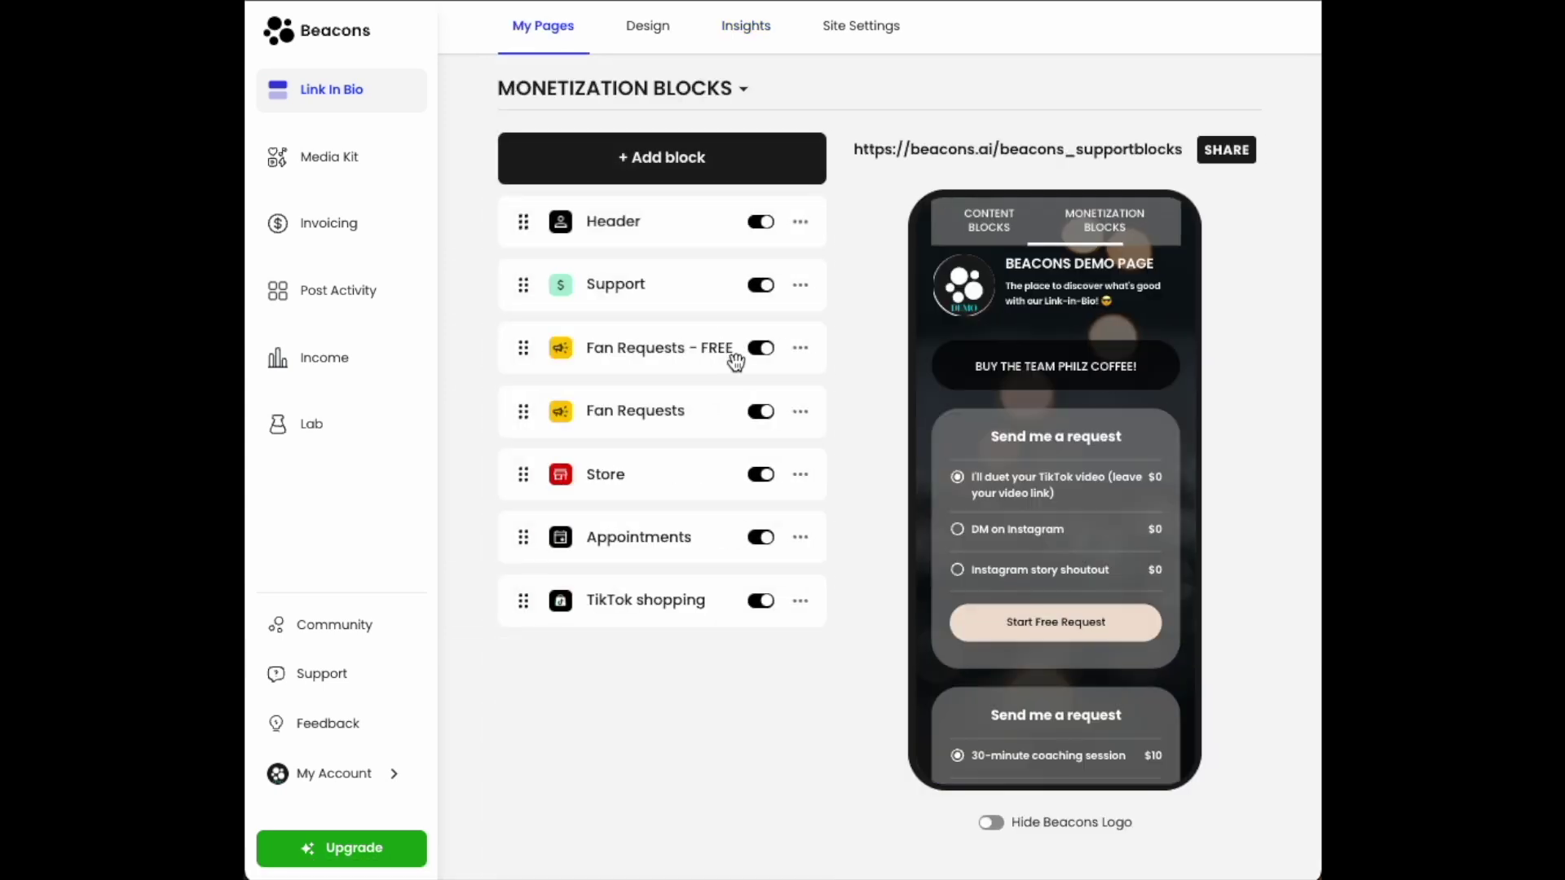
left_click(626, 291)
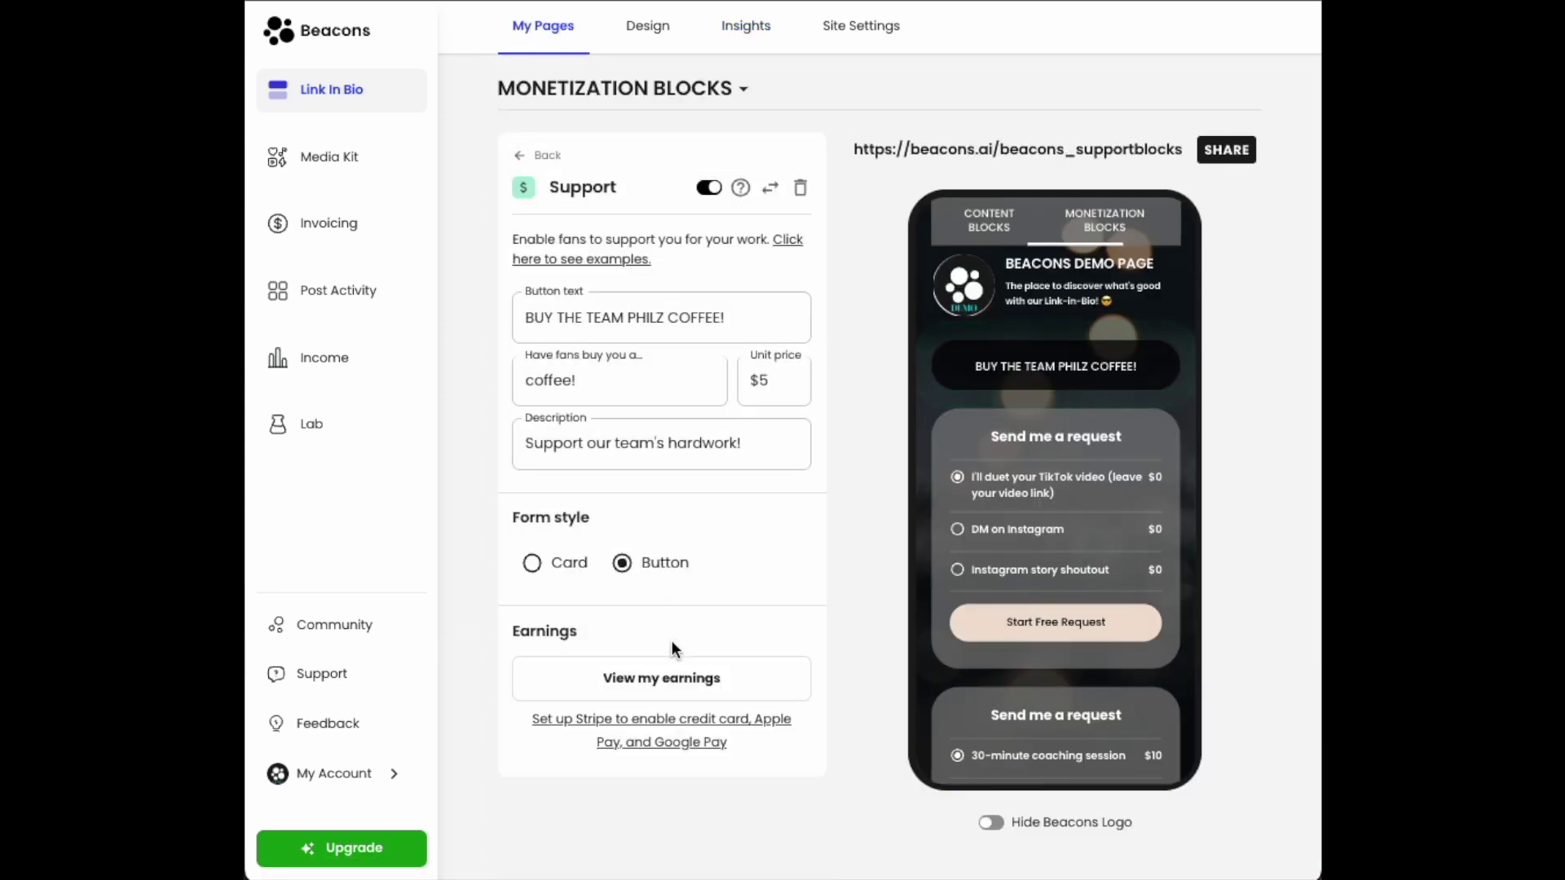
left_click(673, 689)
scroll(672, 681, "down", 7)
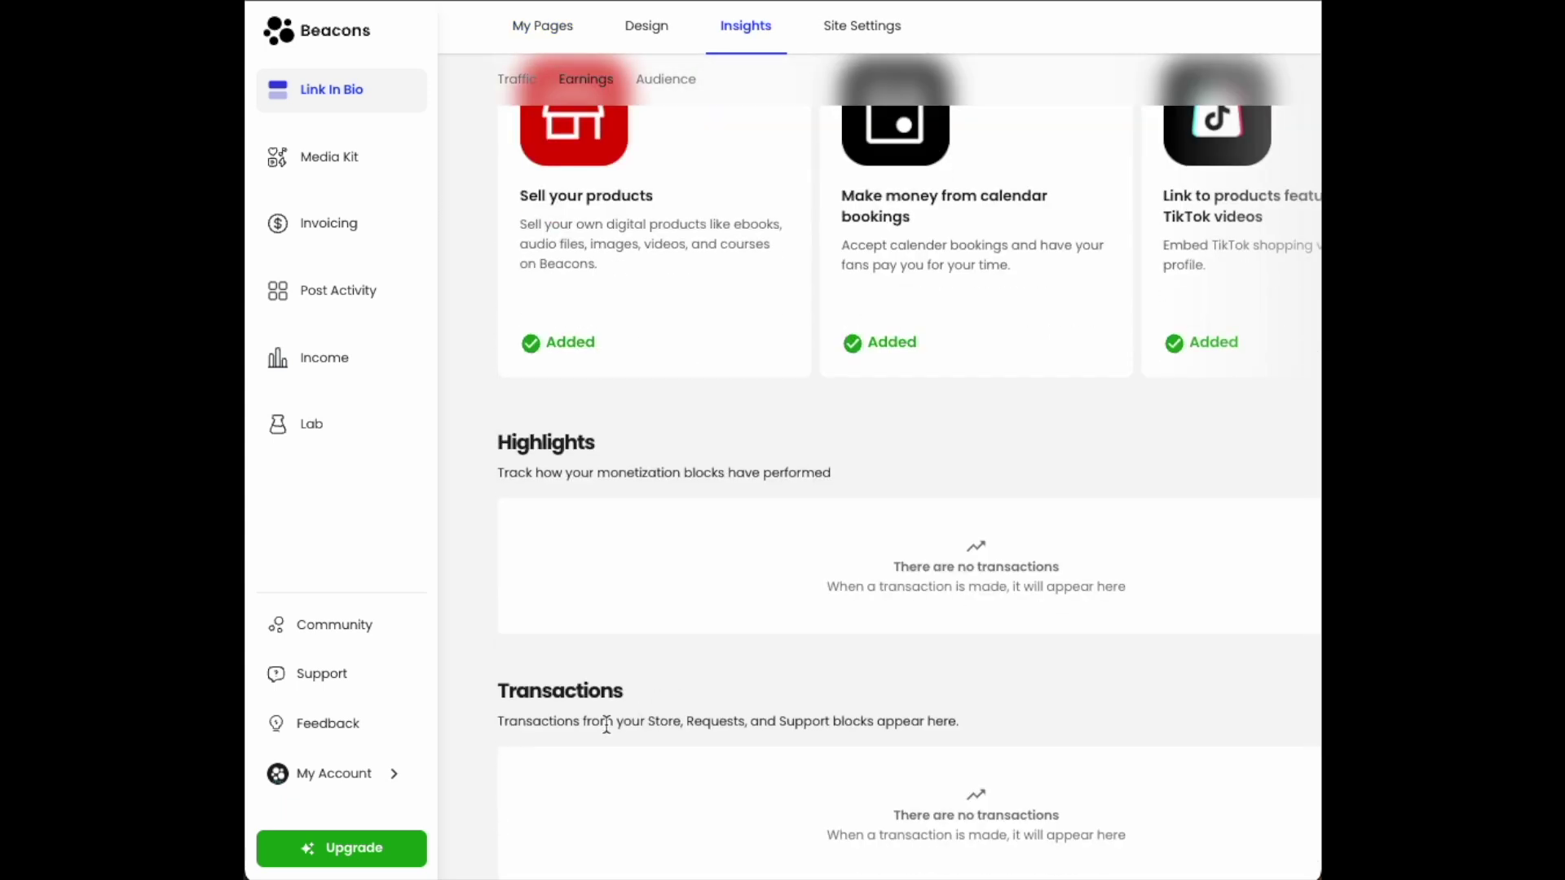
scroll(604, 559, "up", 2)
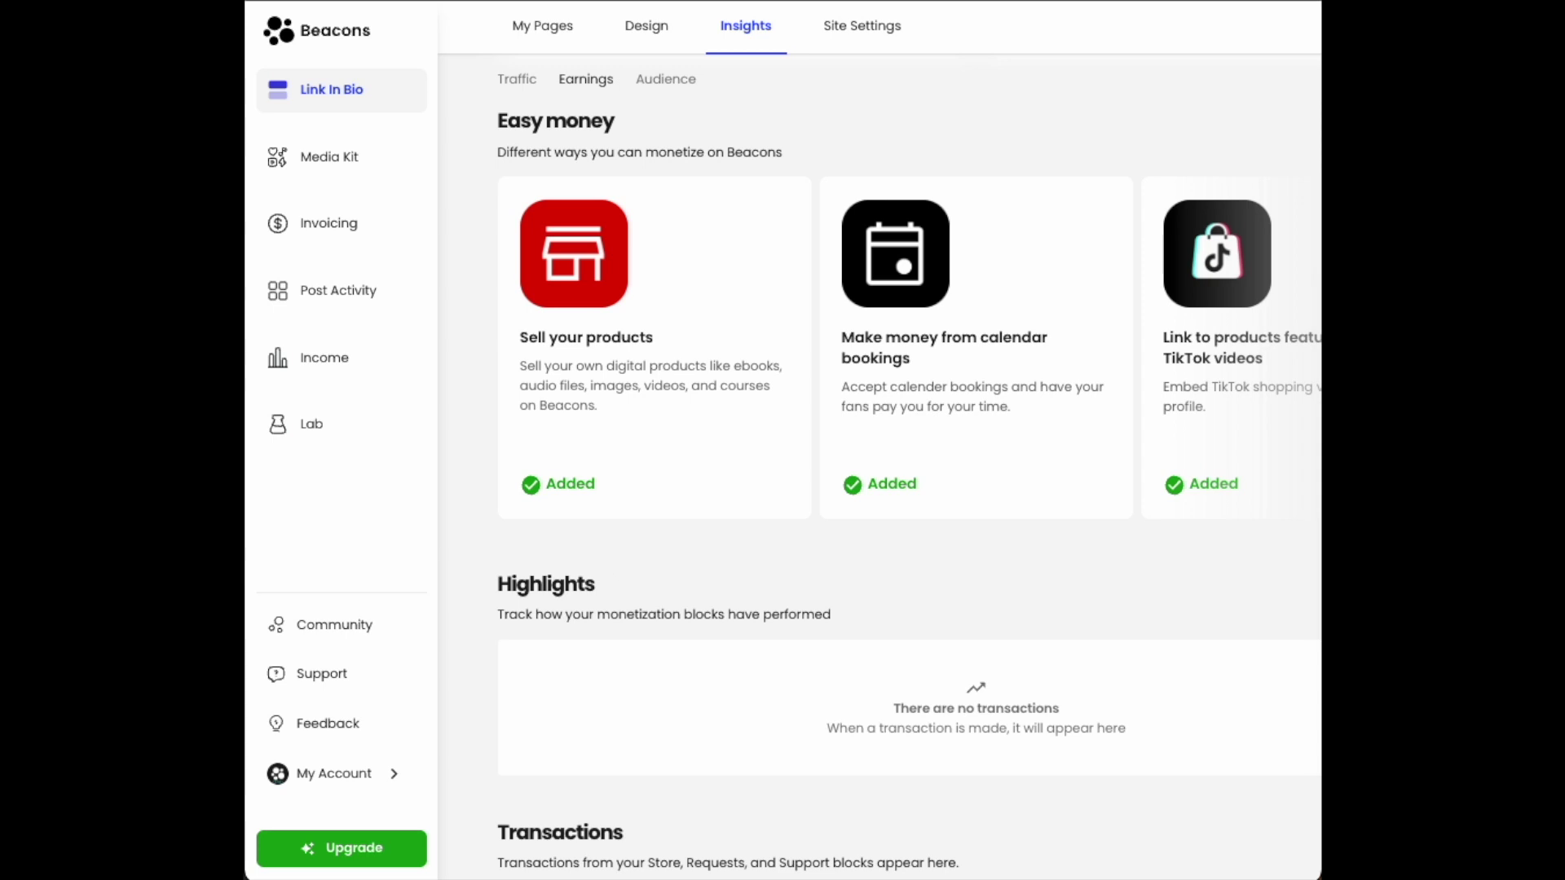
- Open the Help and Support pop-up with Help Center topics and the support email
left_click(363, 690)
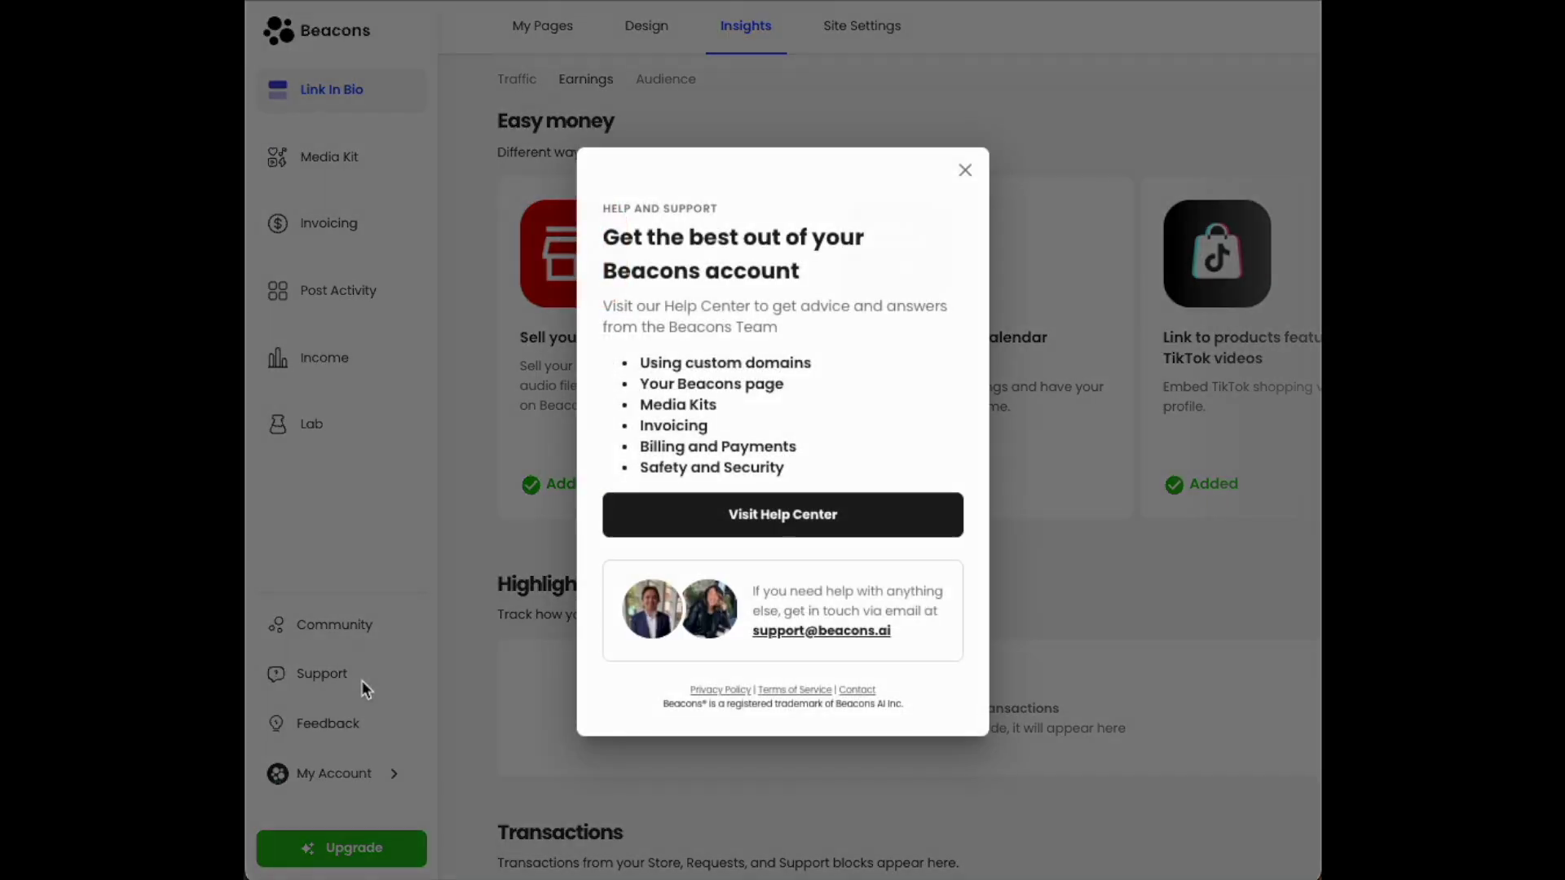